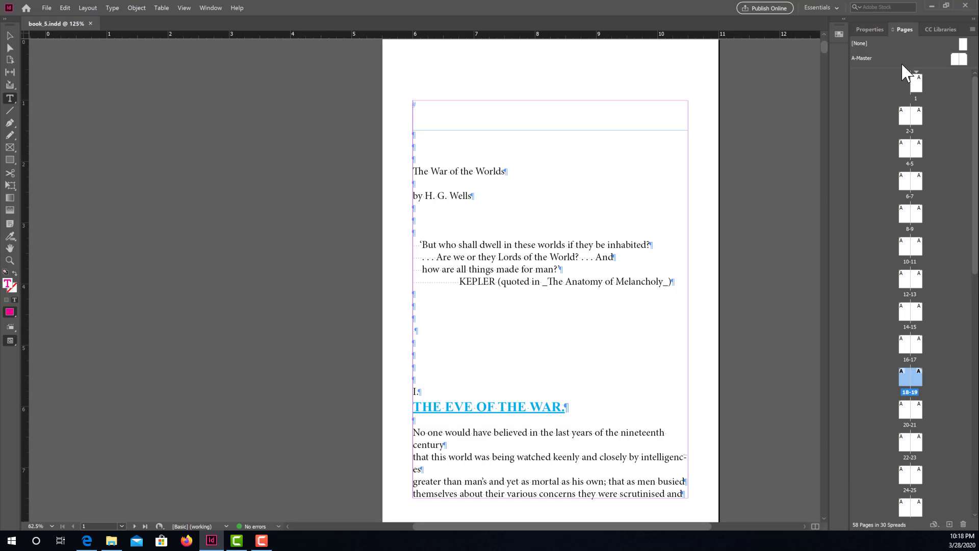
Insert 2 pages before page 1 using the A-Master.
click(918, 83)
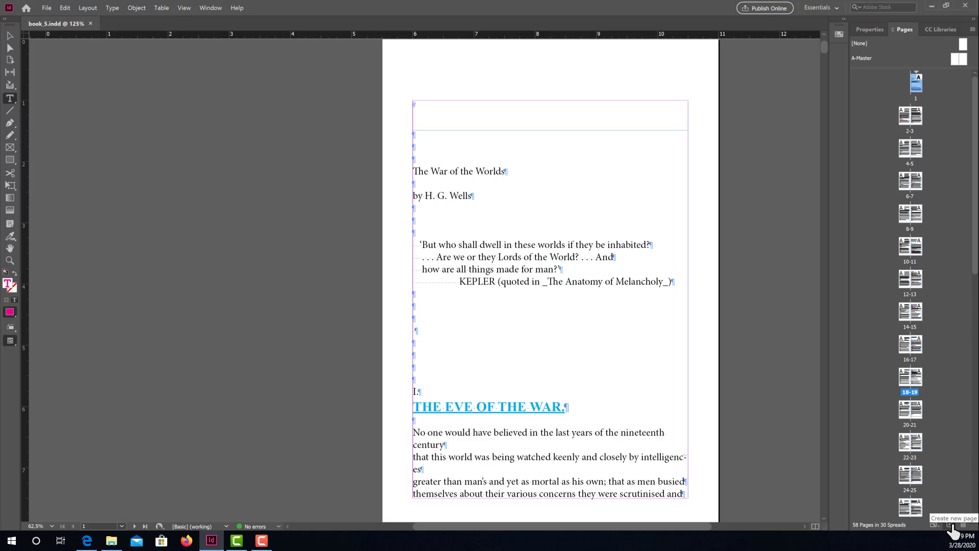
click(973, 30)
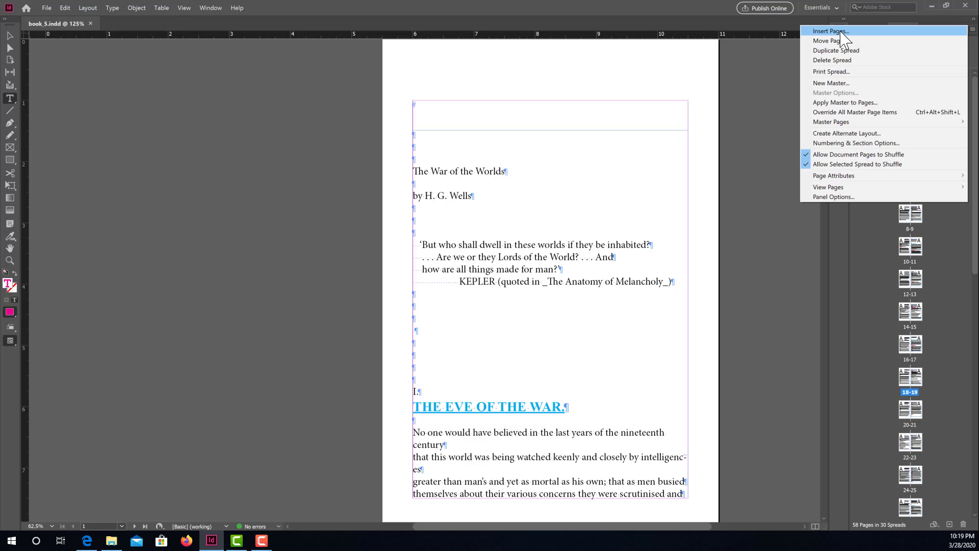
click(840, 33)
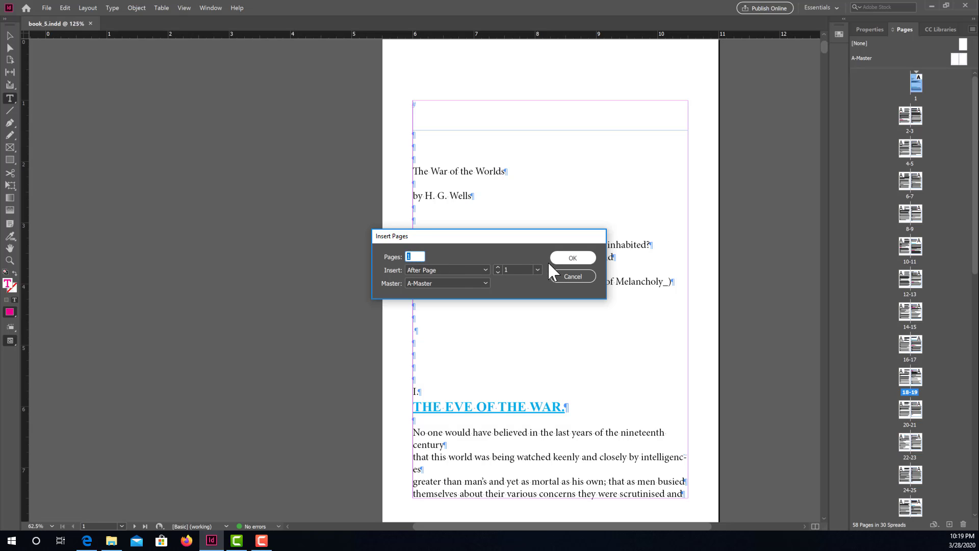
click(470, 269)
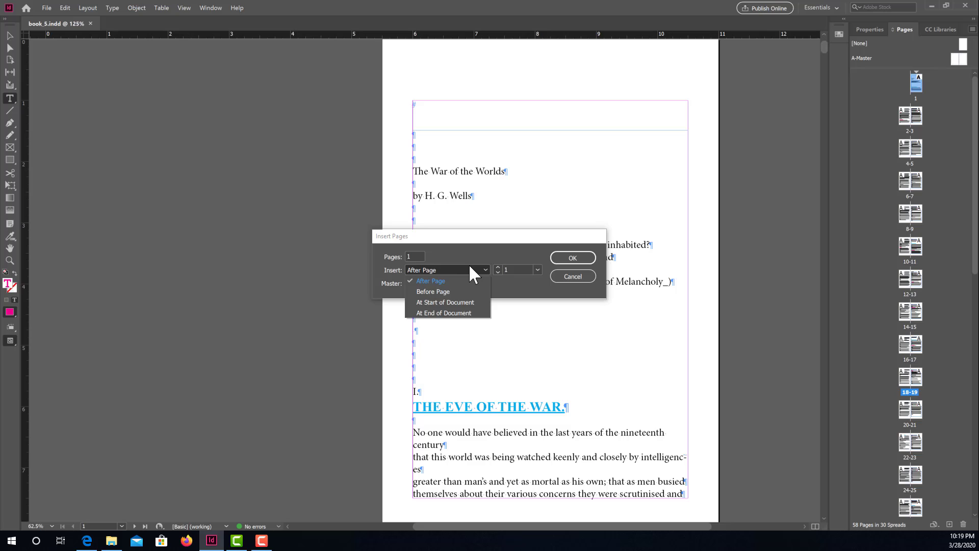
click(447, 290)
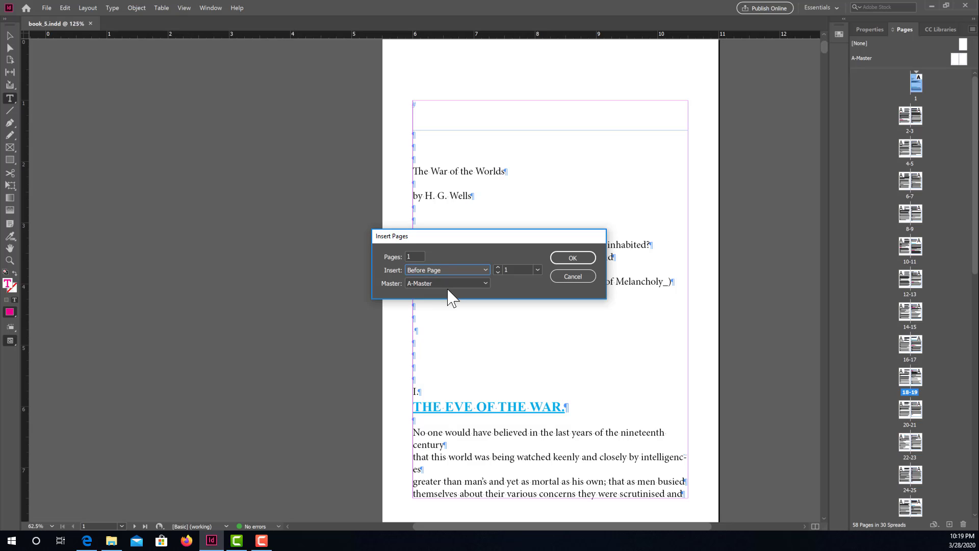
double_click(416, 251)
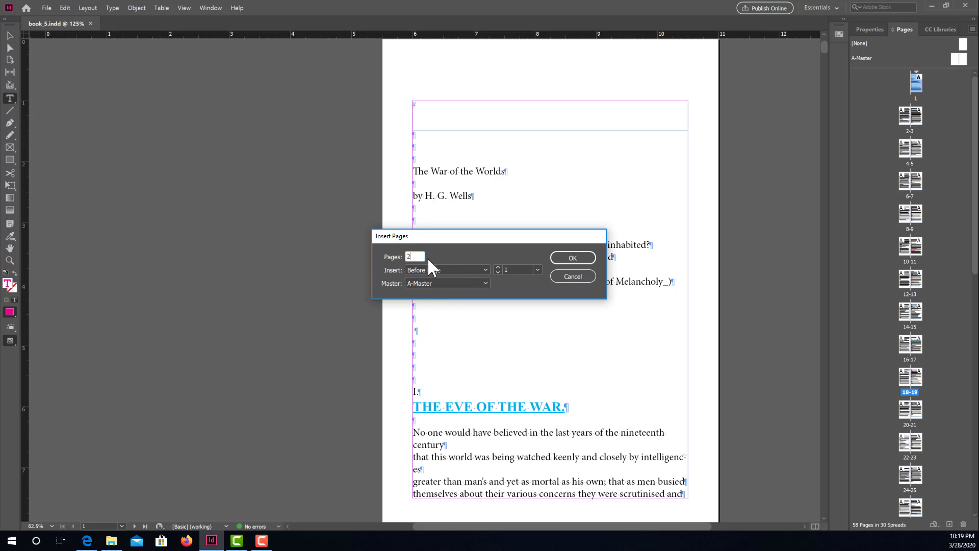
click(538, 269)
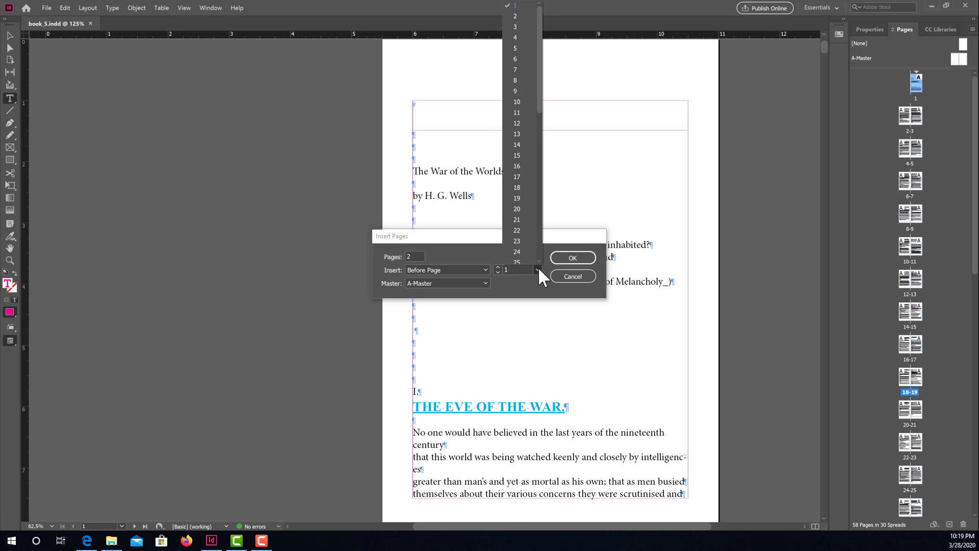
click(484, 256)
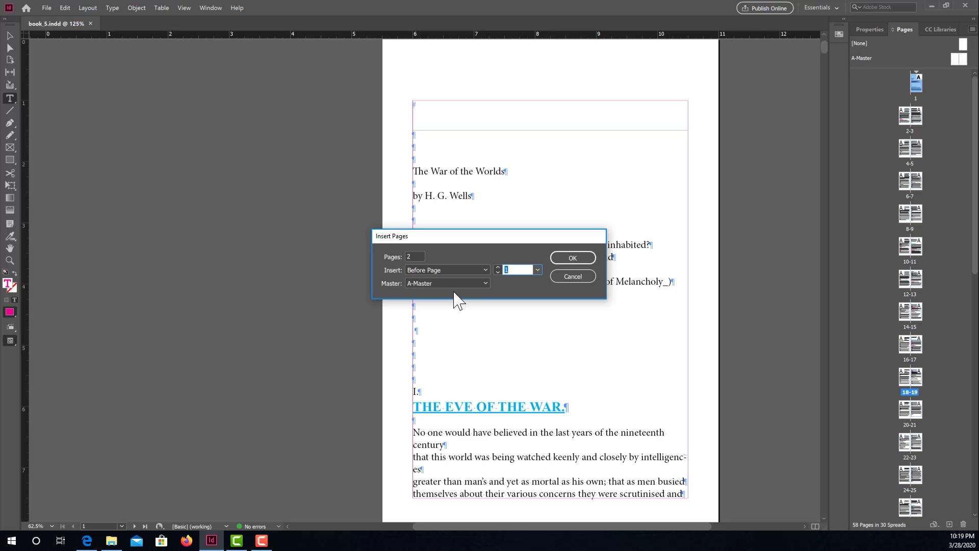
click(575, 258)
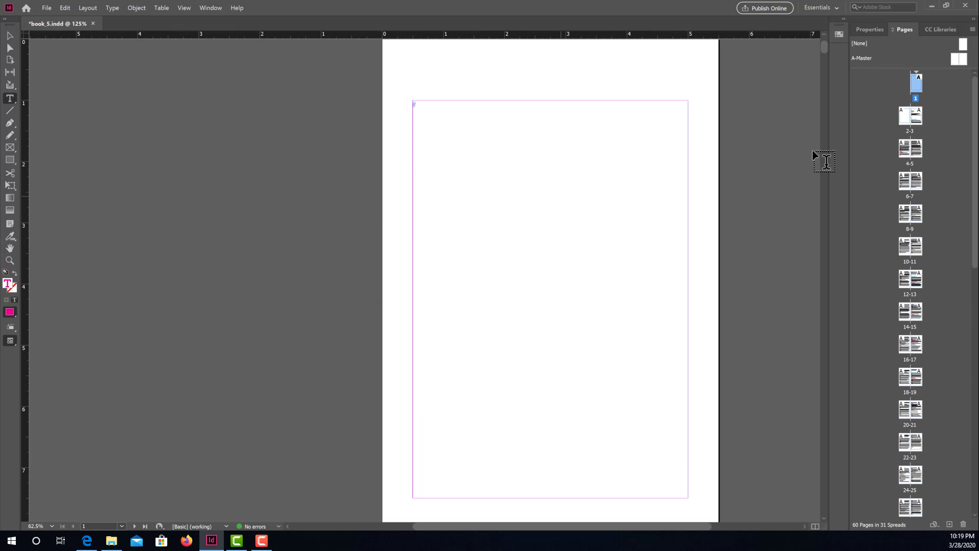
Hide the hidden characters in the document.
scroll(608, 221, down, 10)
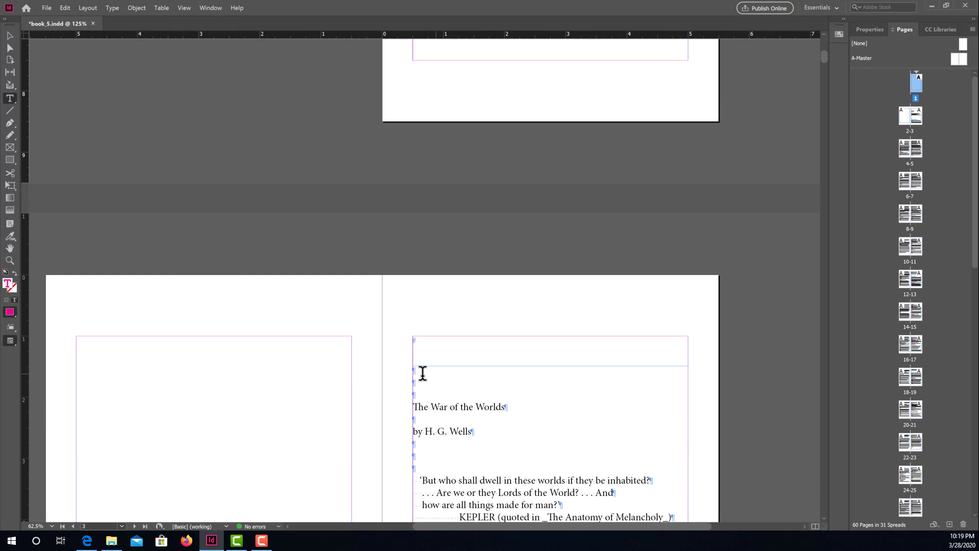
scroll(423, 373, down, 10)
scroll(414, 379, up, 7)
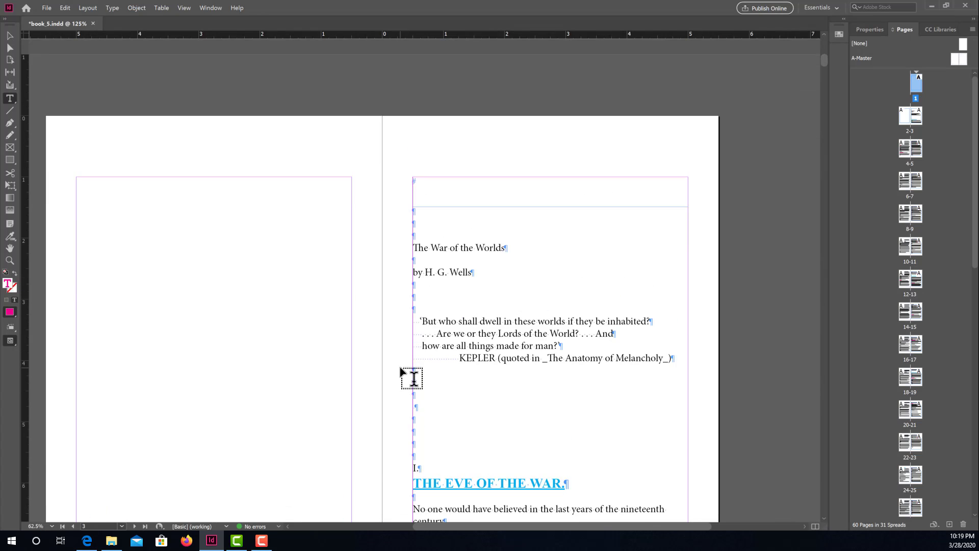
scroll(414, 378, up, 8)
scroll(415, 379, down, 10)
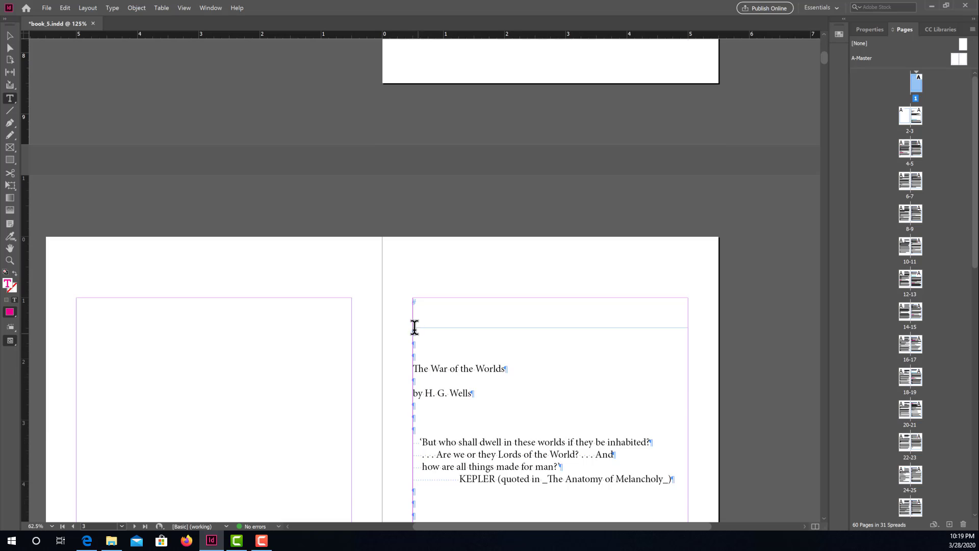
scroll(414, 326, up, 4)
click(112, 8)
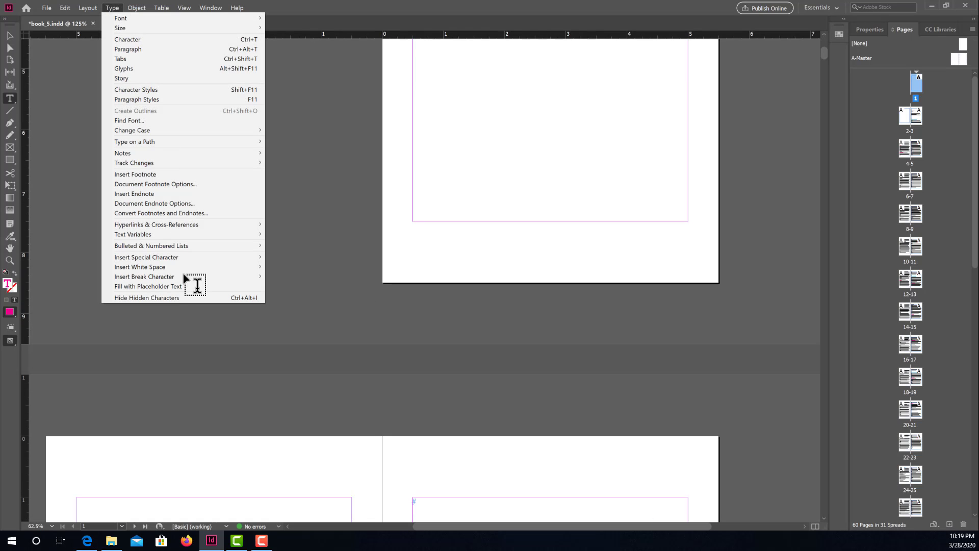
click(175, 298)
scroll(431, 370, down, 2)
scroll(431, 371, up, 3)
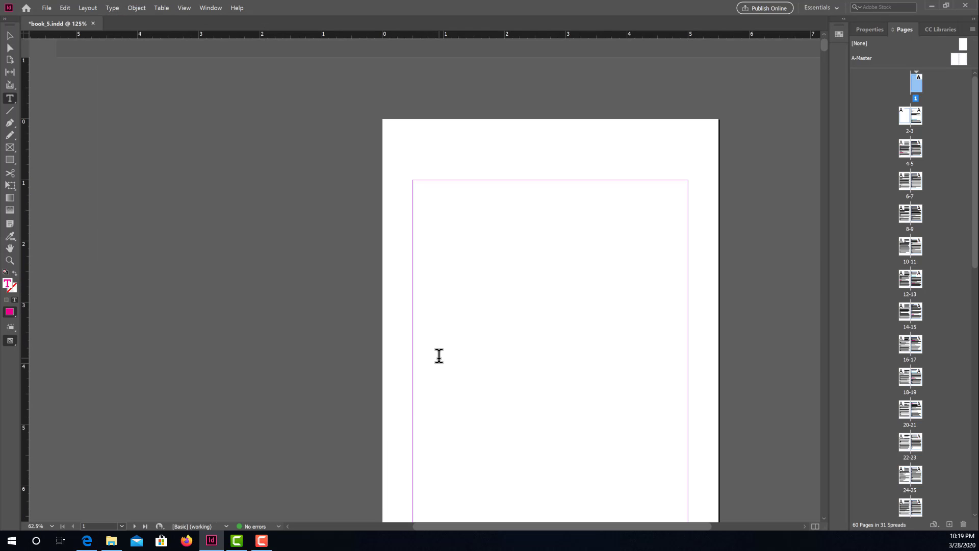
scroll(462, 164, down, 1)
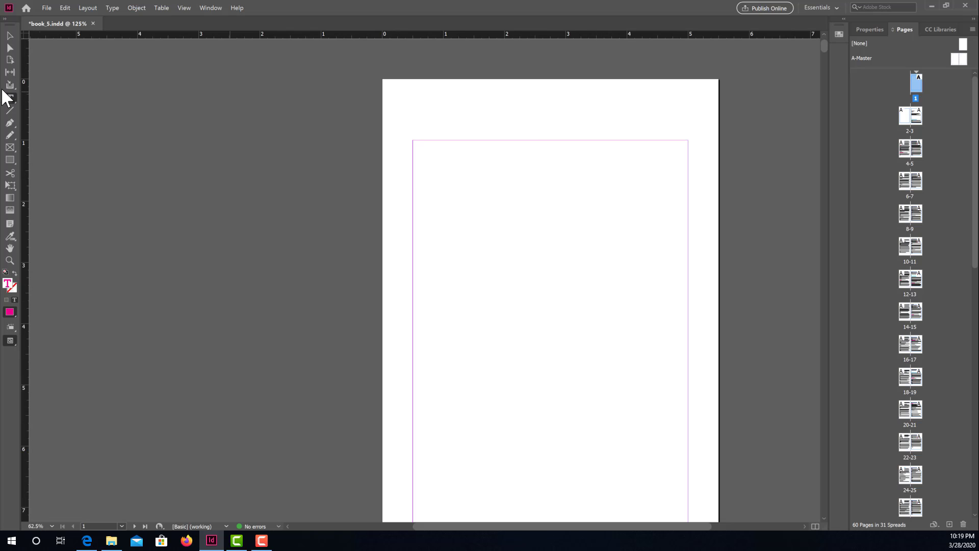
Select the empty text frame on page 1 and set up a table of contents with the WarWorlds_TOC style.
click(9, 37)
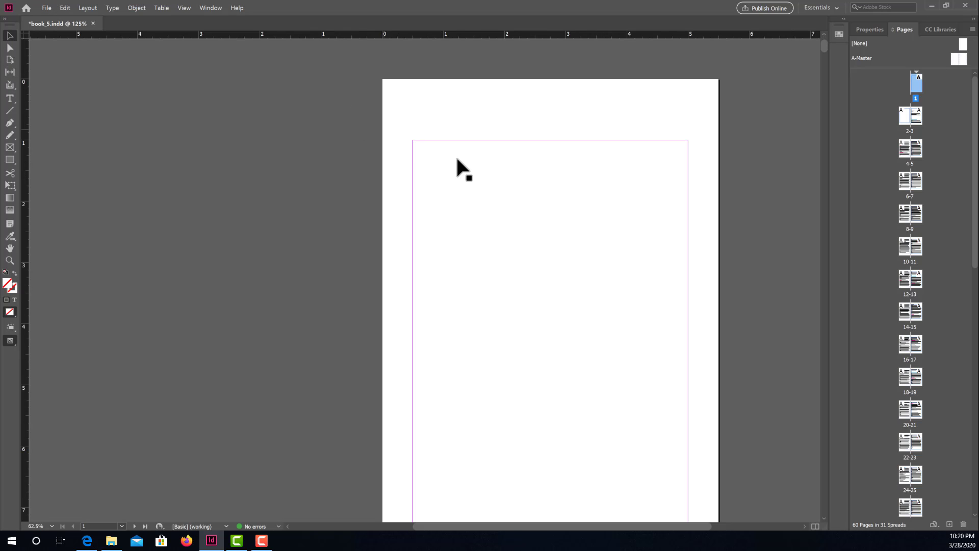
click(455, 162)
click(87, 8)
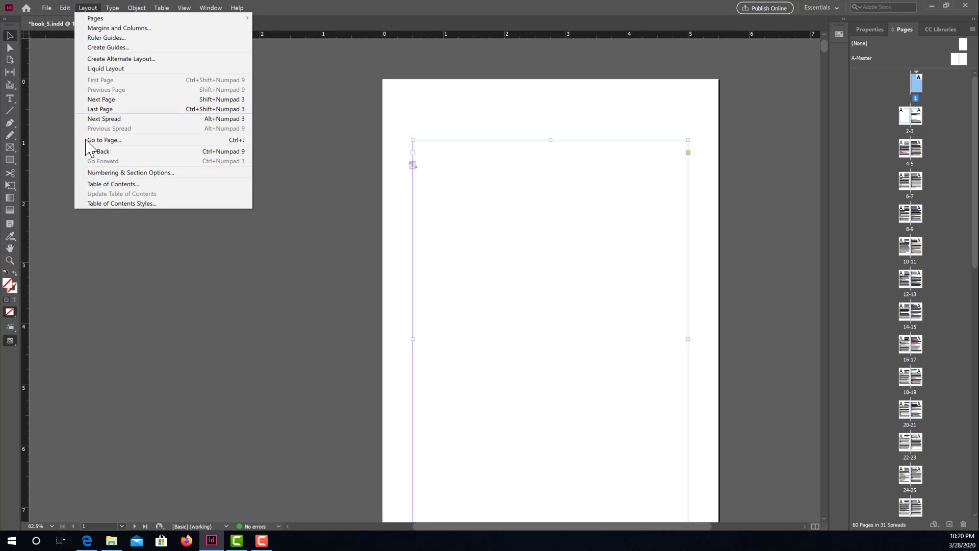
click(122, 185)
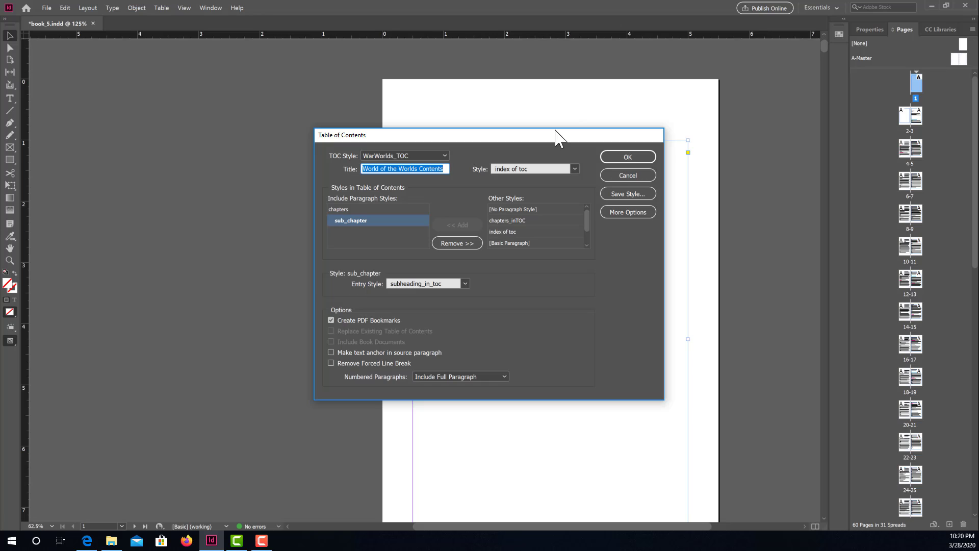
click(423, 153)
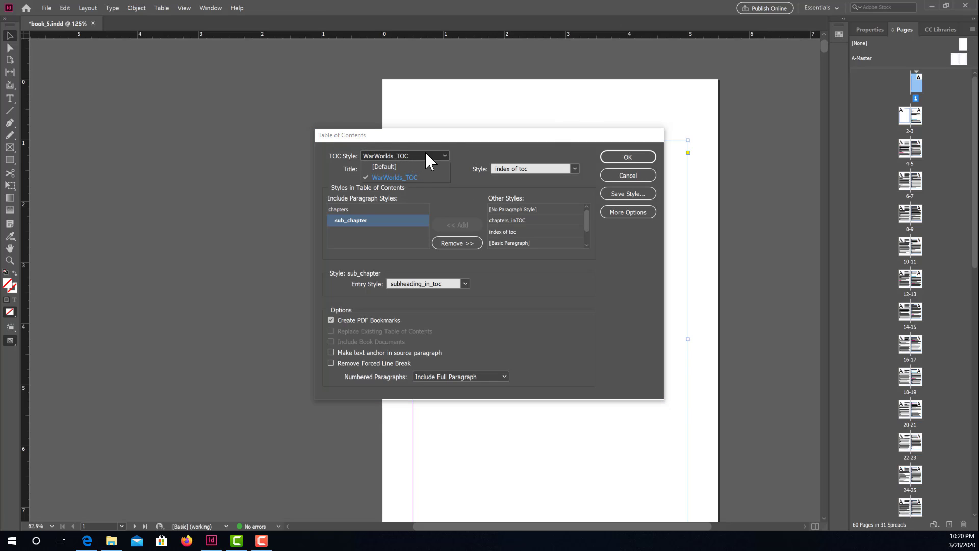
click(404, 177)
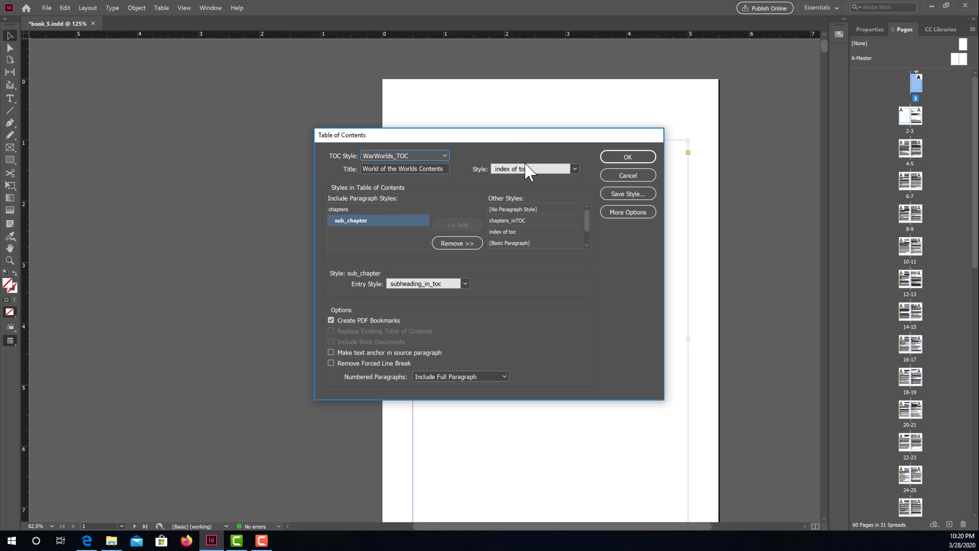
Check the entry styles for chapters and sub_chapter, and place the generated table of contents in the page 1 text frame.
click(338, 209)
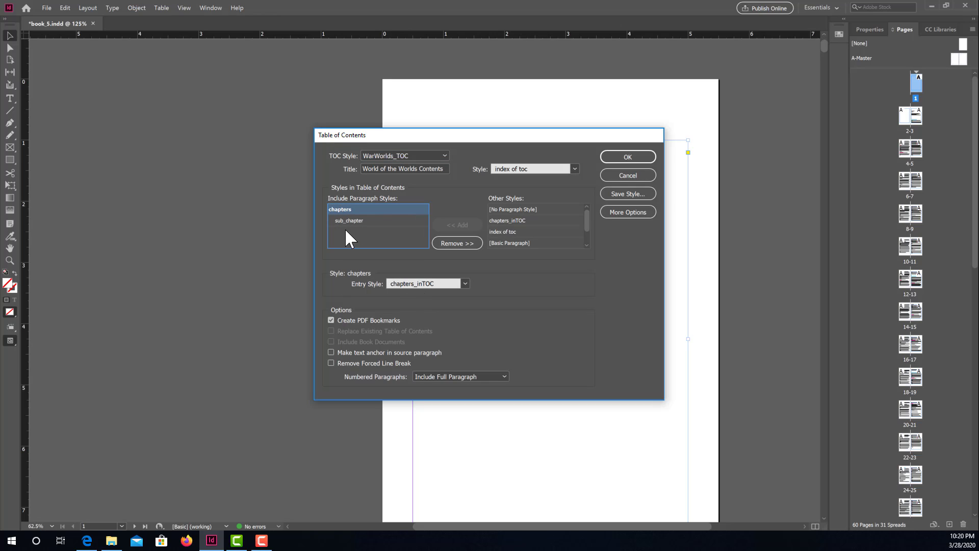
click(345, 220)
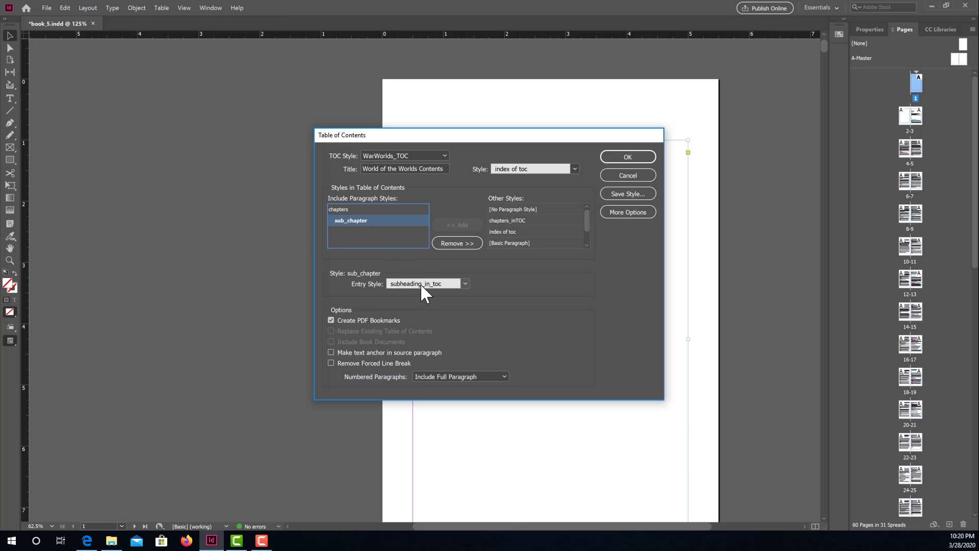
click(341, 207)
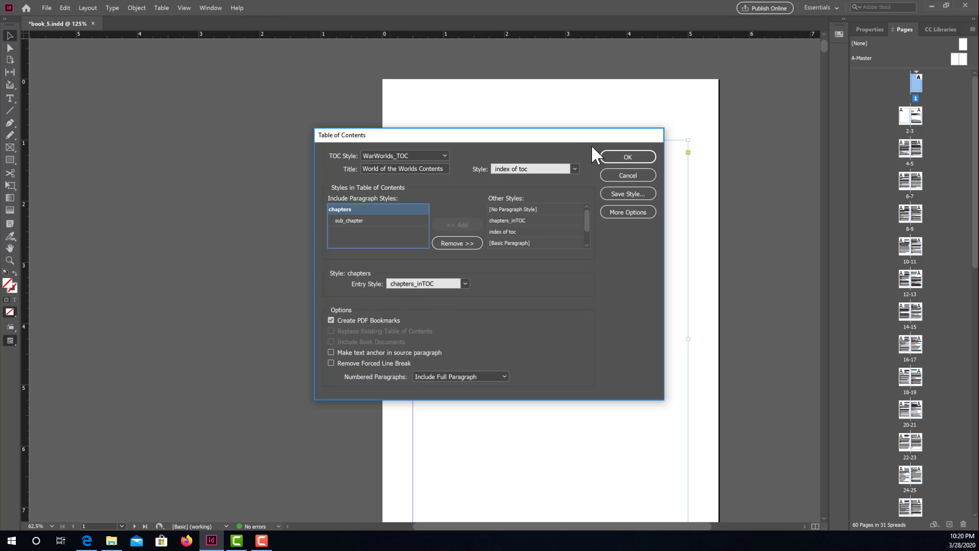
click(624, 154)
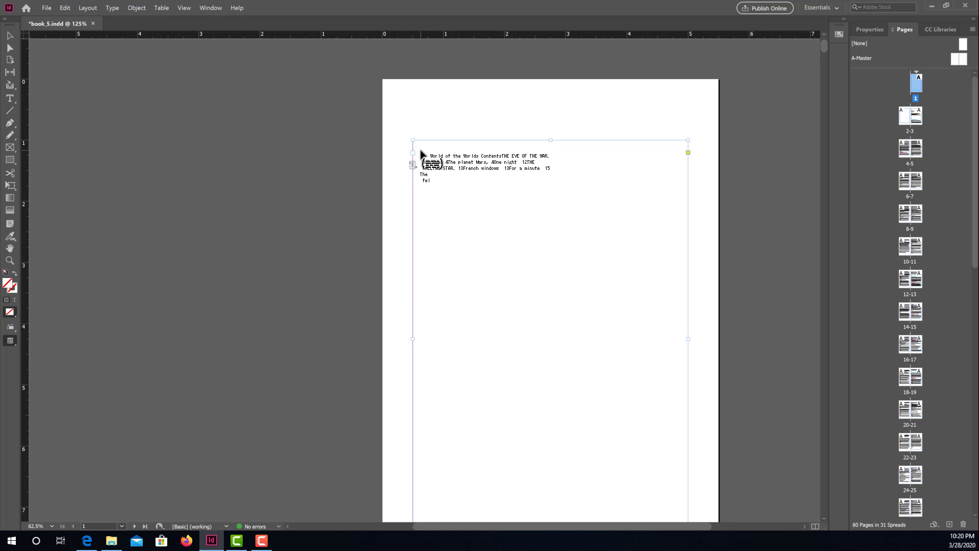
click(420, 150)
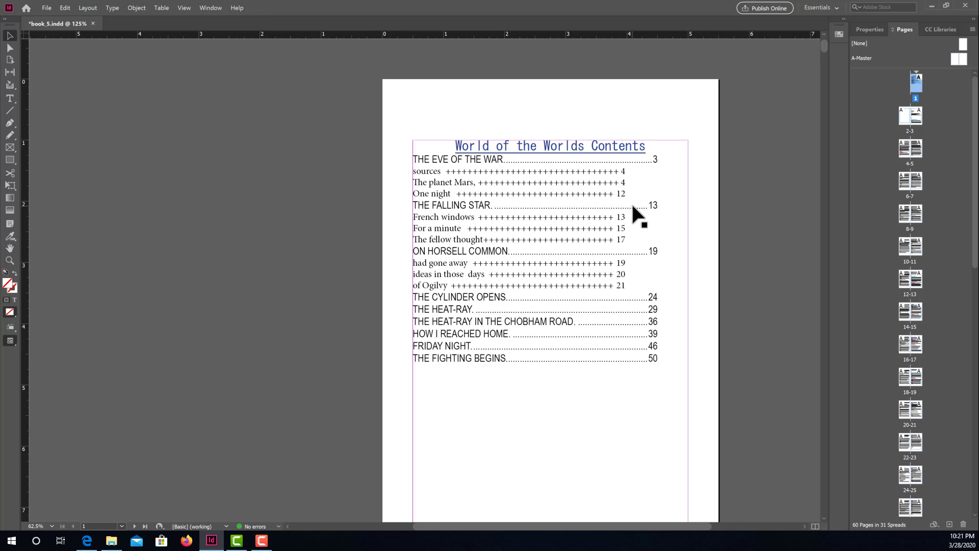
Show the paragraph styles list for the contents text frame, moved clear of the page and enlarged to list every style.
click(868, 29)
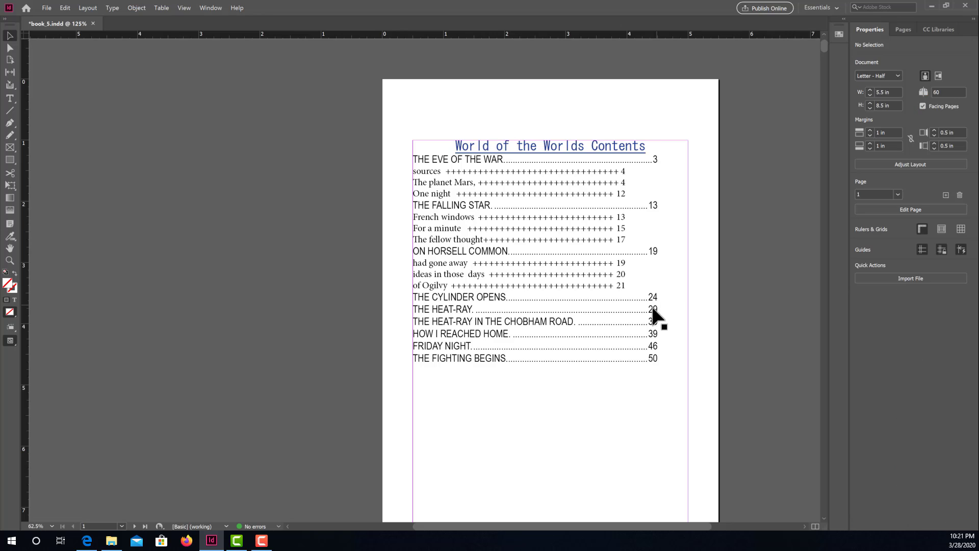
click(532, 205)
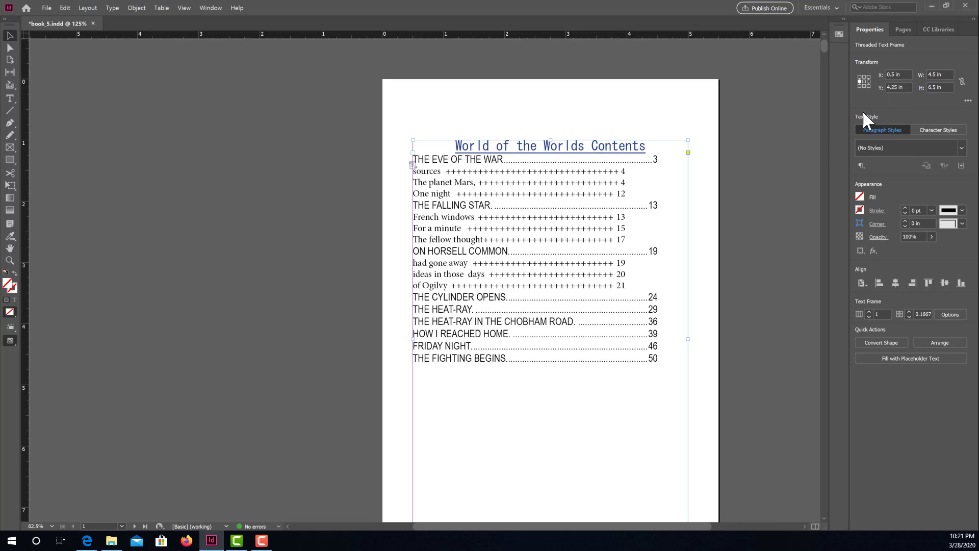
click(862, 166)
click(863, 166)
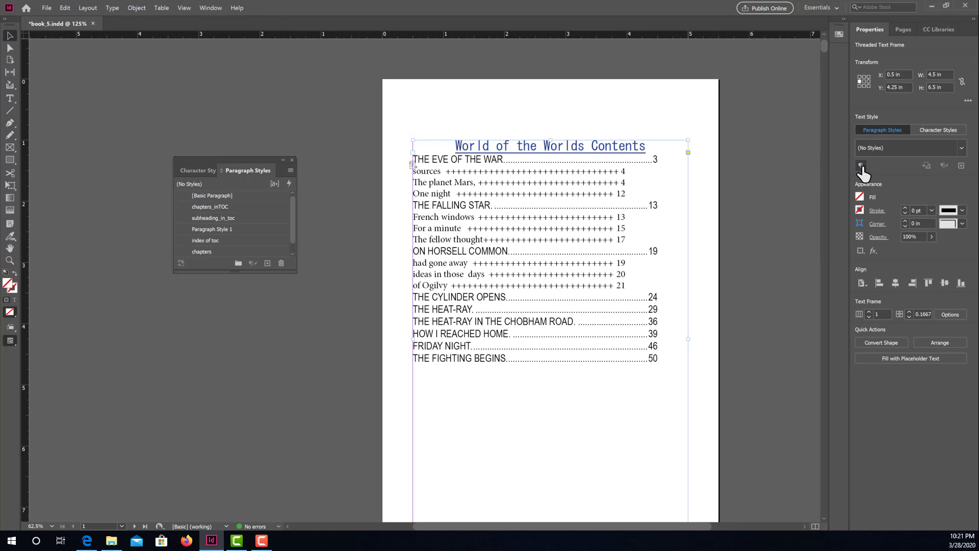
drag(207, 162, 147, 112)
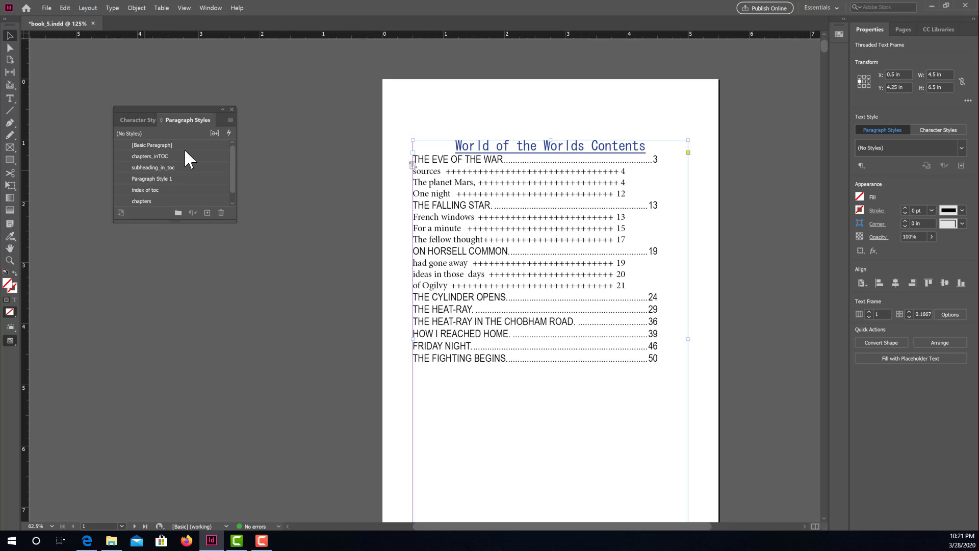
drag(235, 222, 269, 302)
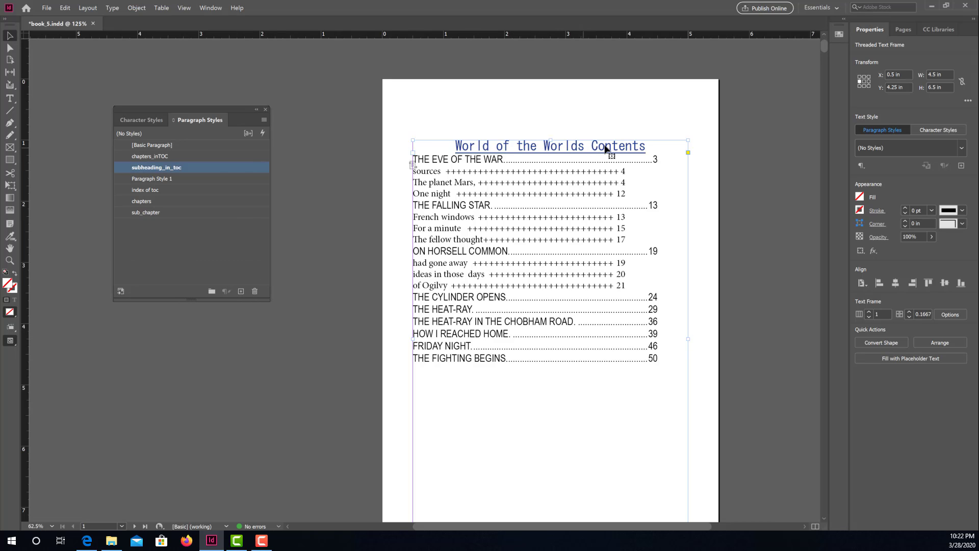
Open the index of toc paragraph style and check its basic character formats and its indents and spacing.
click(145, 188)
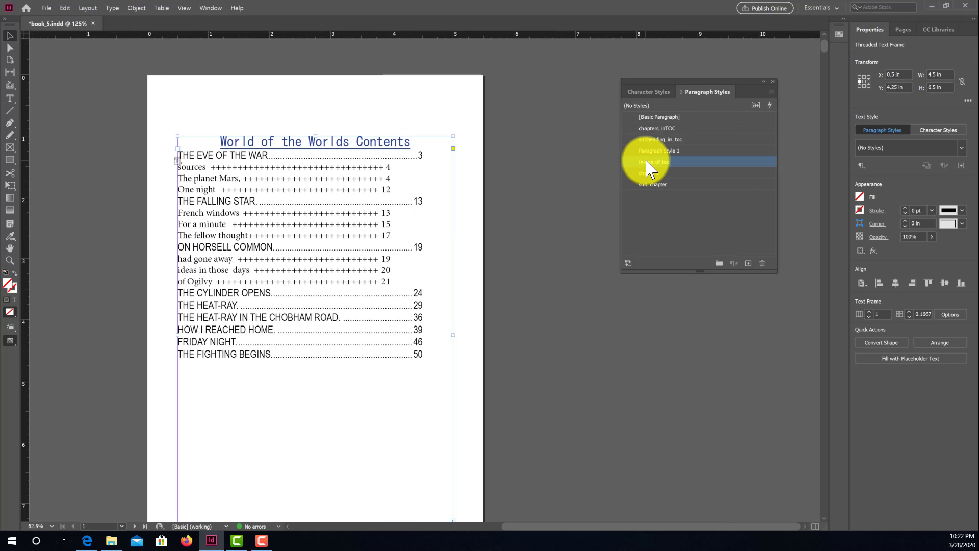
double_click(648, 167)
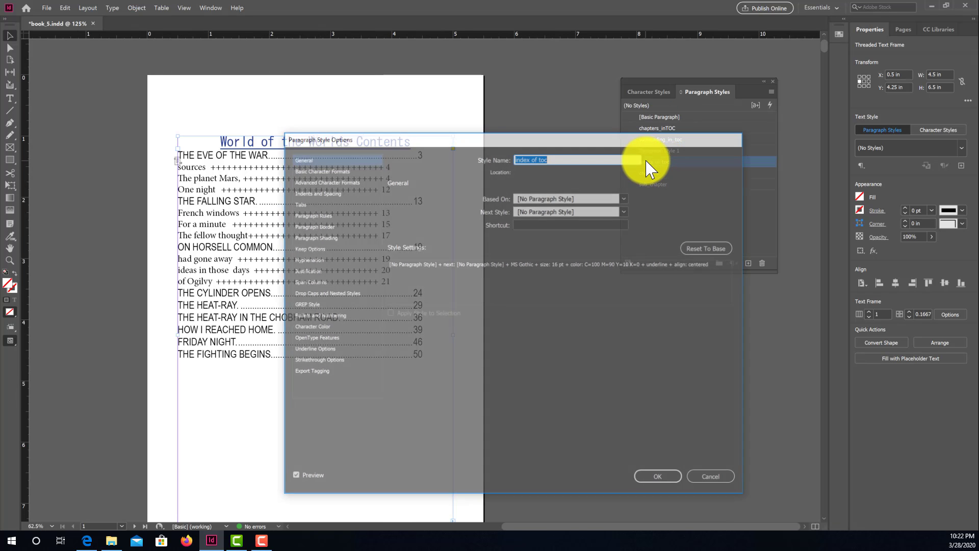
drag(439, 134, 594, 95)
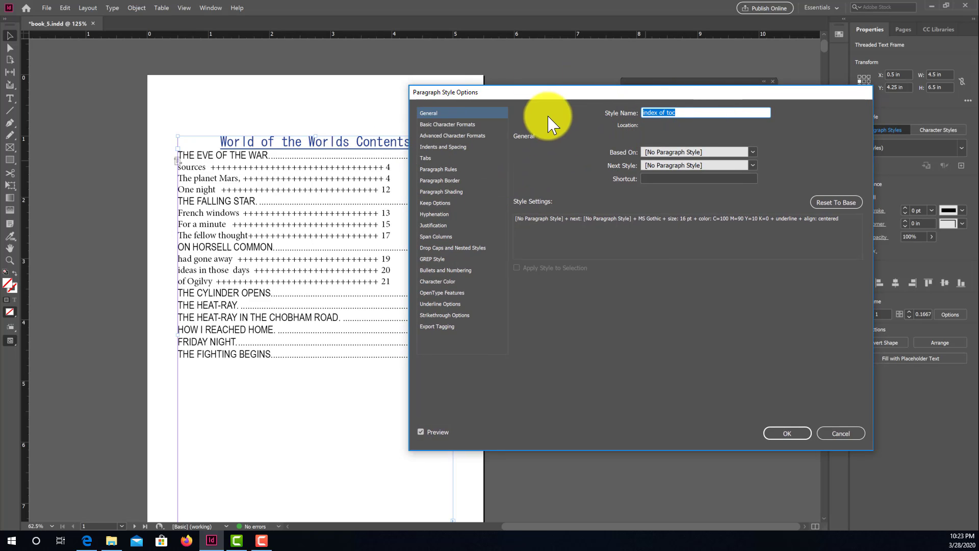
click(443, 125)
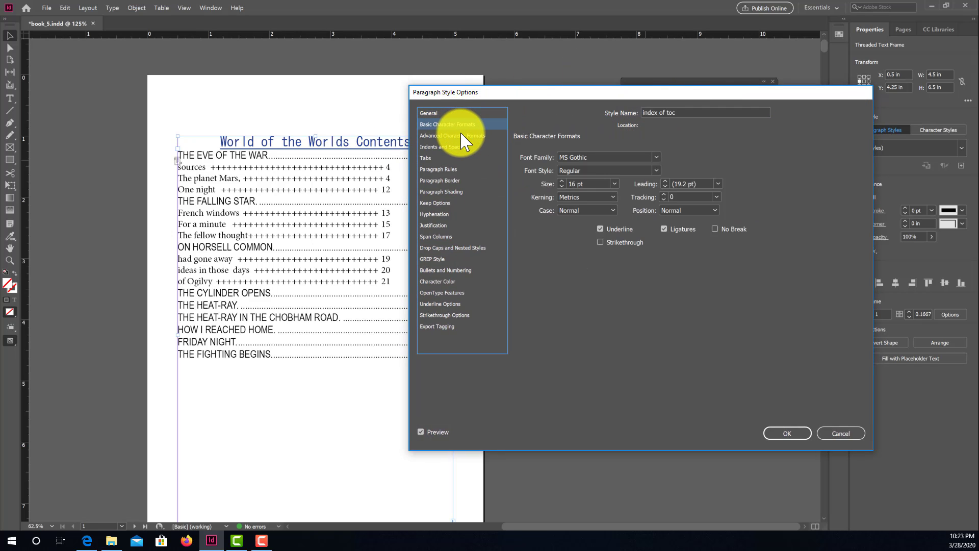
click(447, 147)
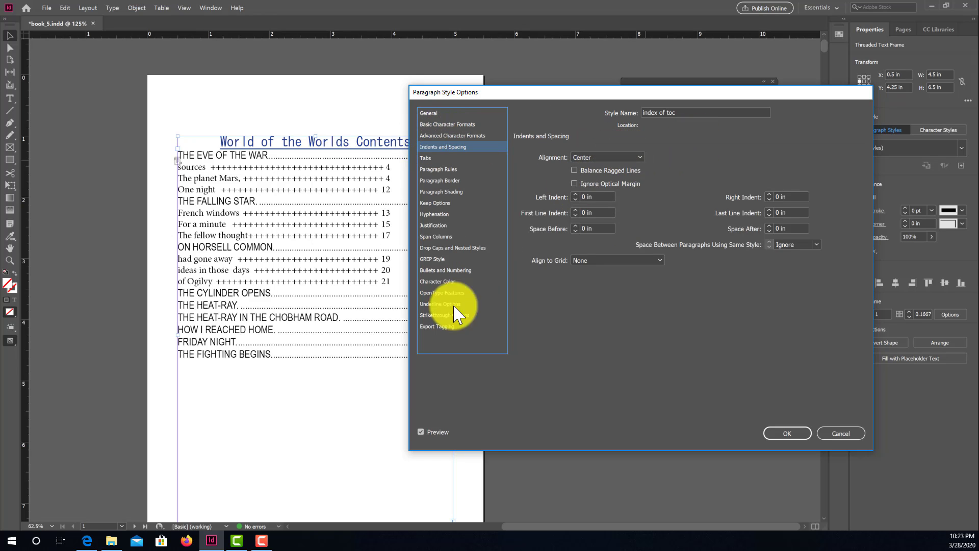
Try left and right alignment for the index of toc style, and restore center alignment.
click(633, 158)
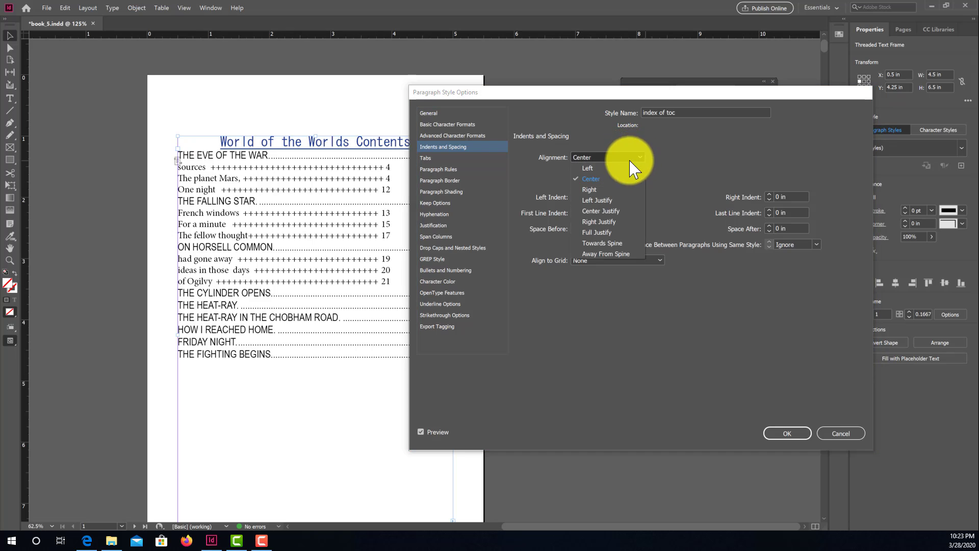
click(619, 173)
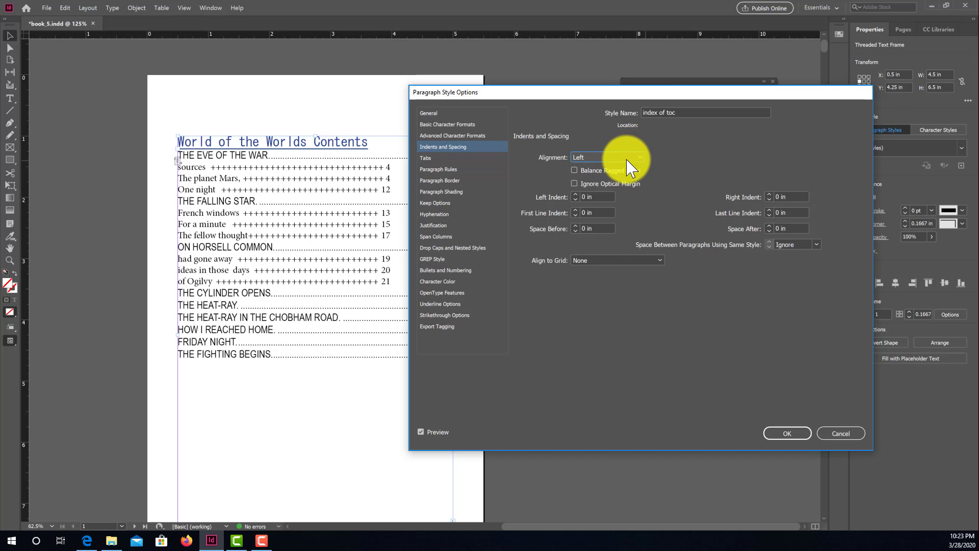
click(630, 159)
click(606, 189)
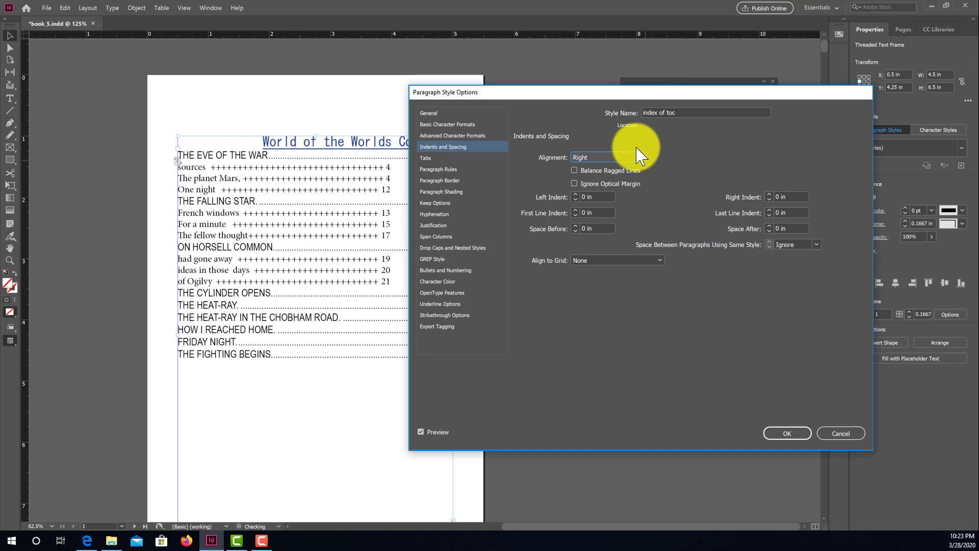
click(632, 157)
click(612, 179)
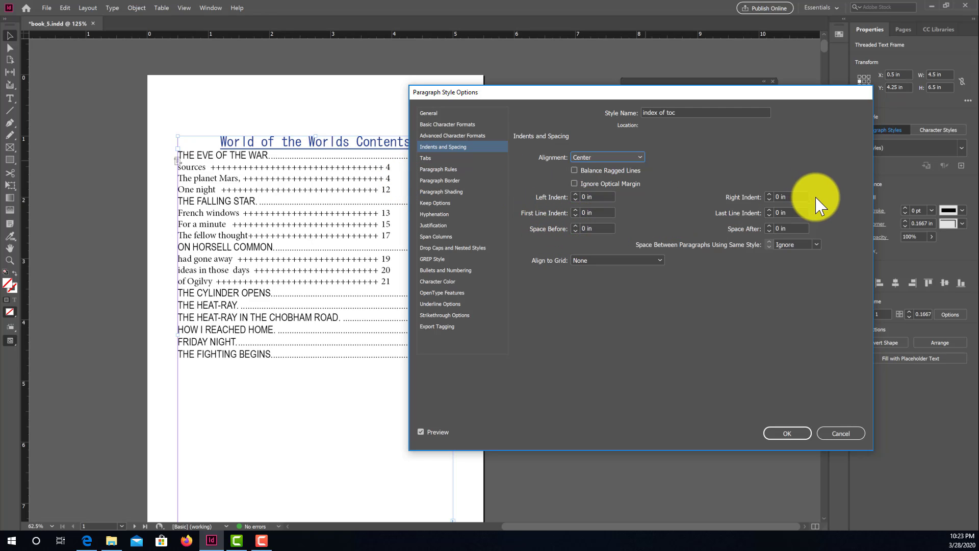
Set the space after the contents title to 0.375 in and apply the index of toc style changes.
click(769, 225)
click(768, 225)
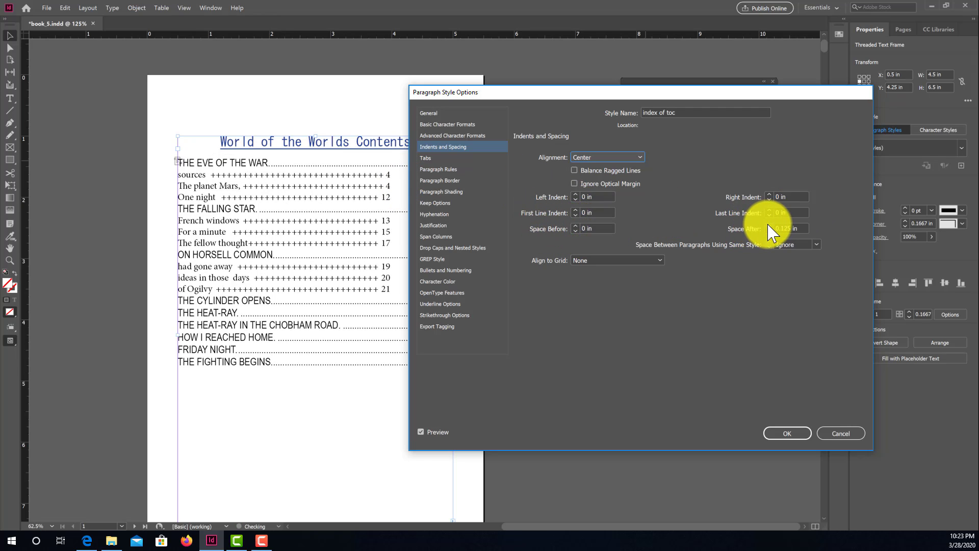
click(768, 225)
click(768, 225)
click(769, 225)
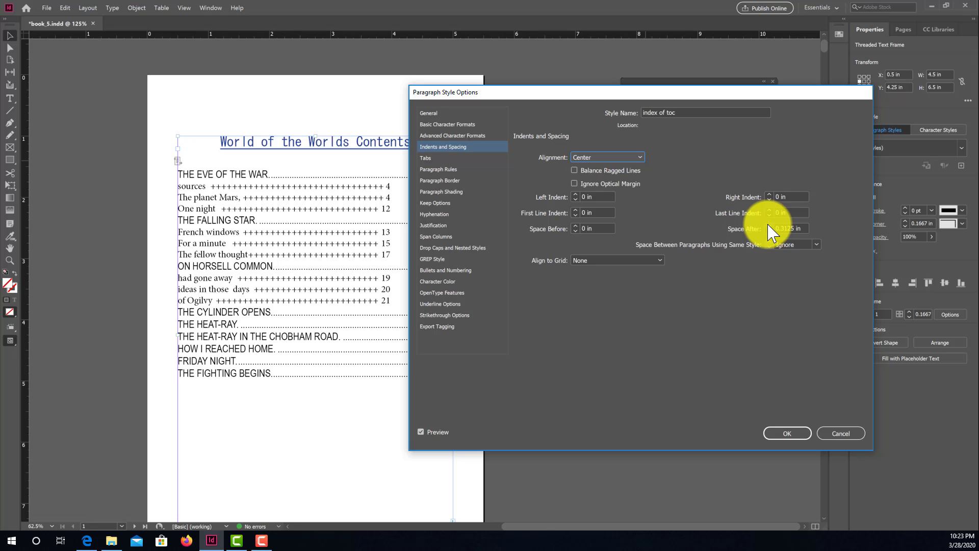
click(769, 225)
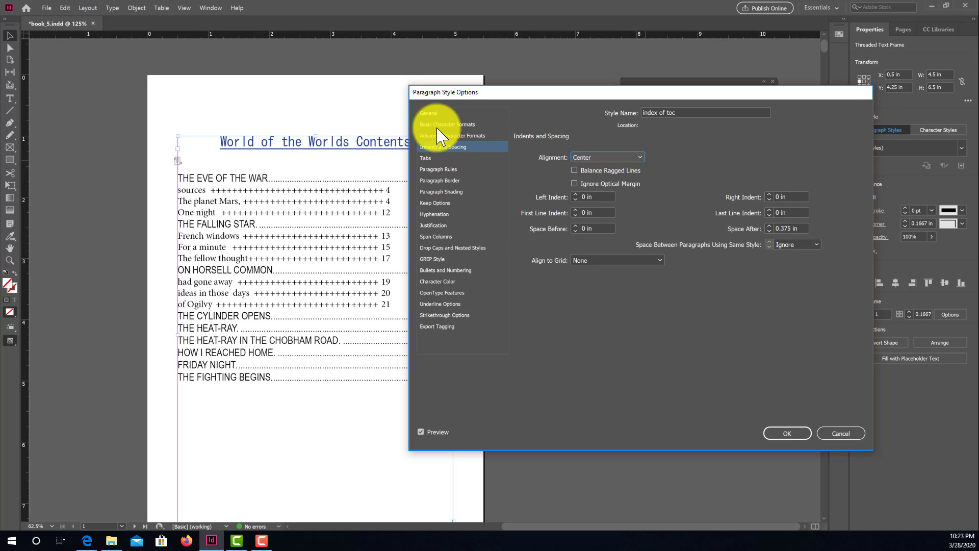
click(448, 170)
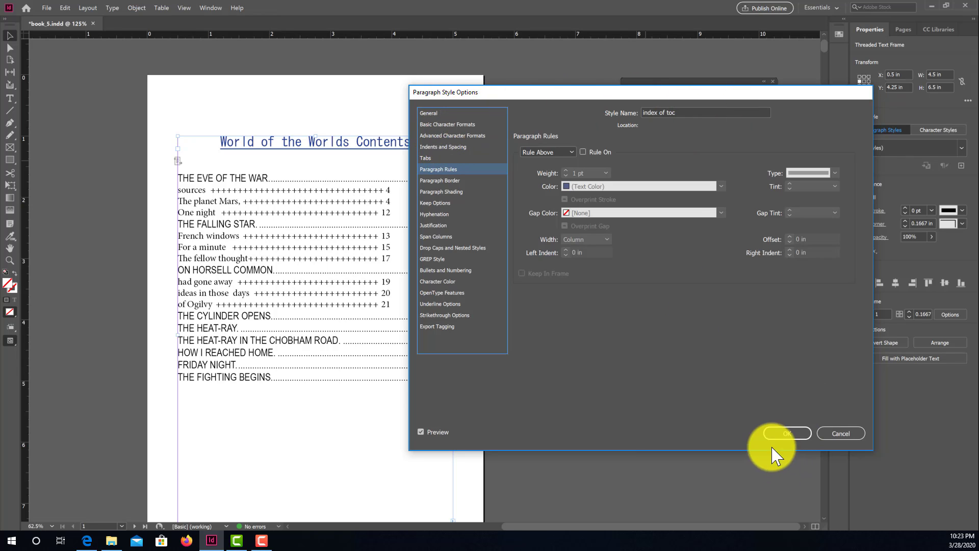
drag(721, 97, 658, 157)
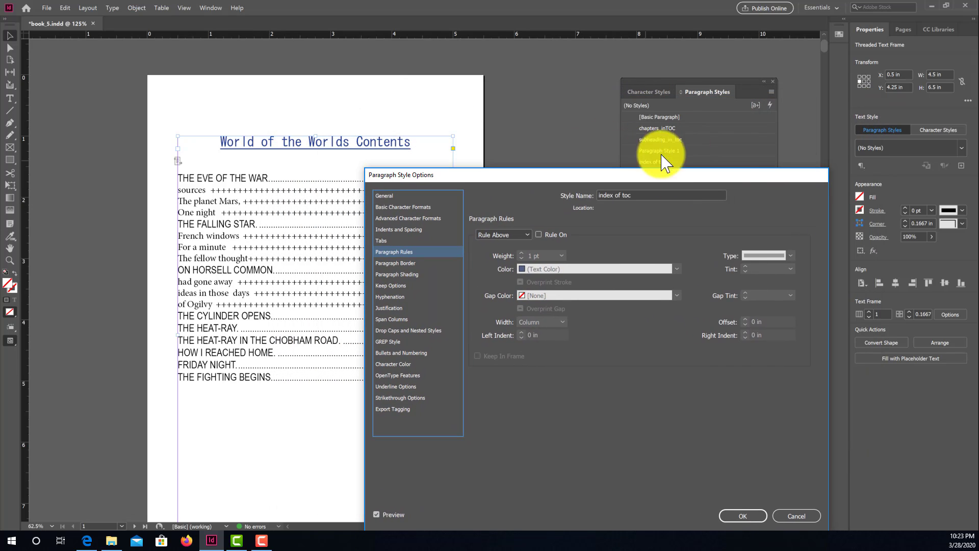
click(746, 516)
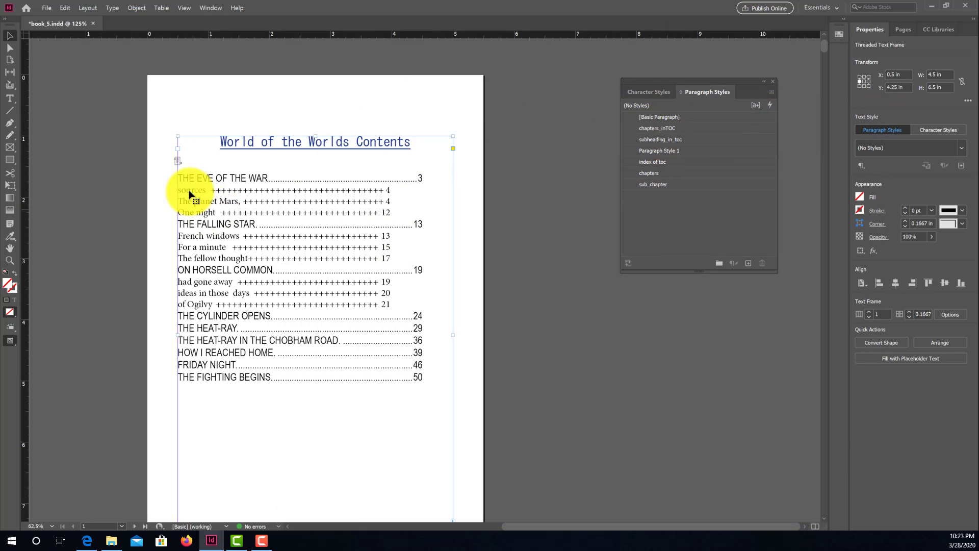
Set the space before to 0.1875 in in the chapters_inTOC paragraph style.
double_click(646, 129)
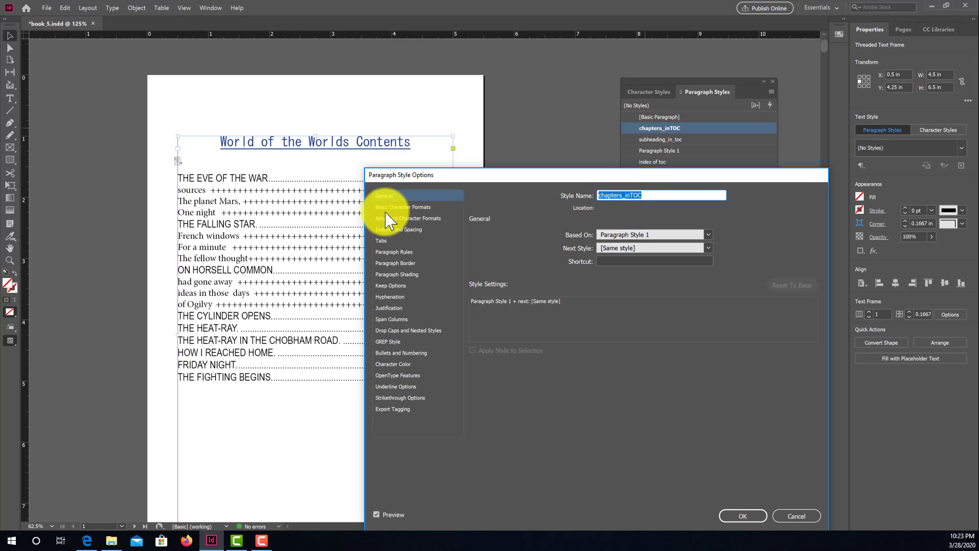
click(397, 218)
click(400, 207)
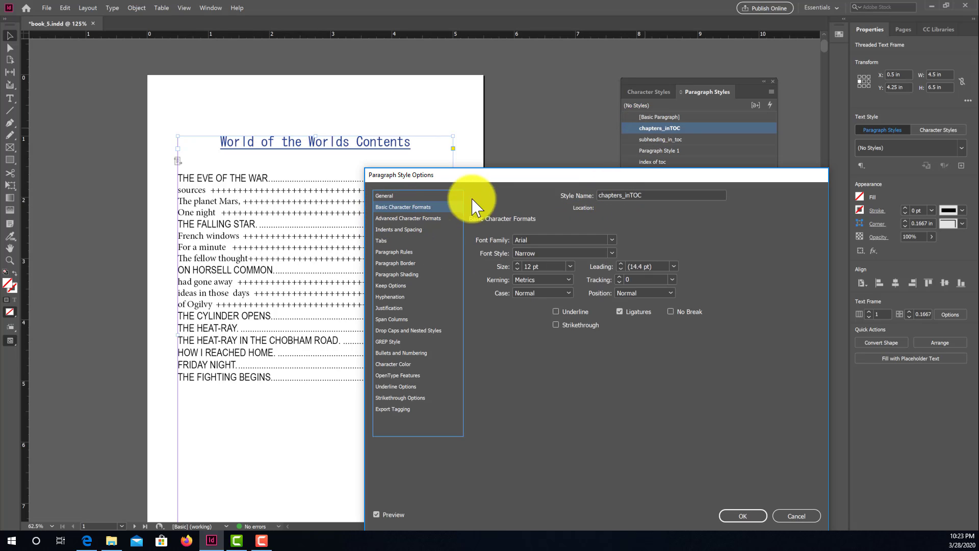
click(392, 230)
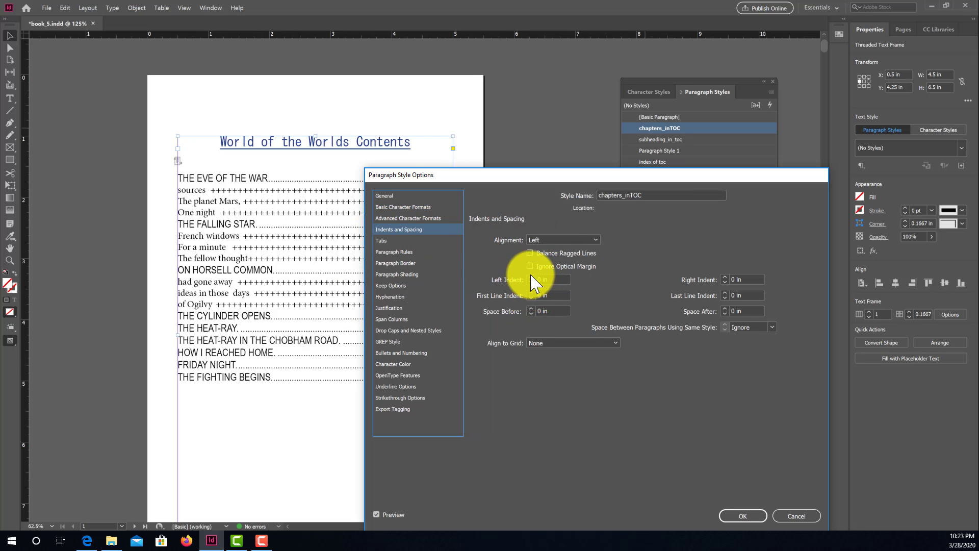
click(531, 309)
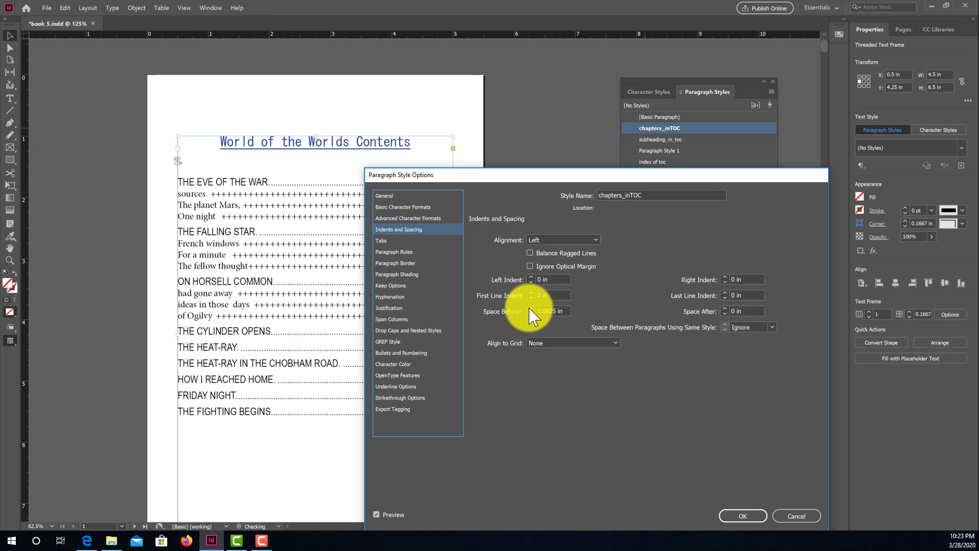
click(531, 308)
click(531, 308)
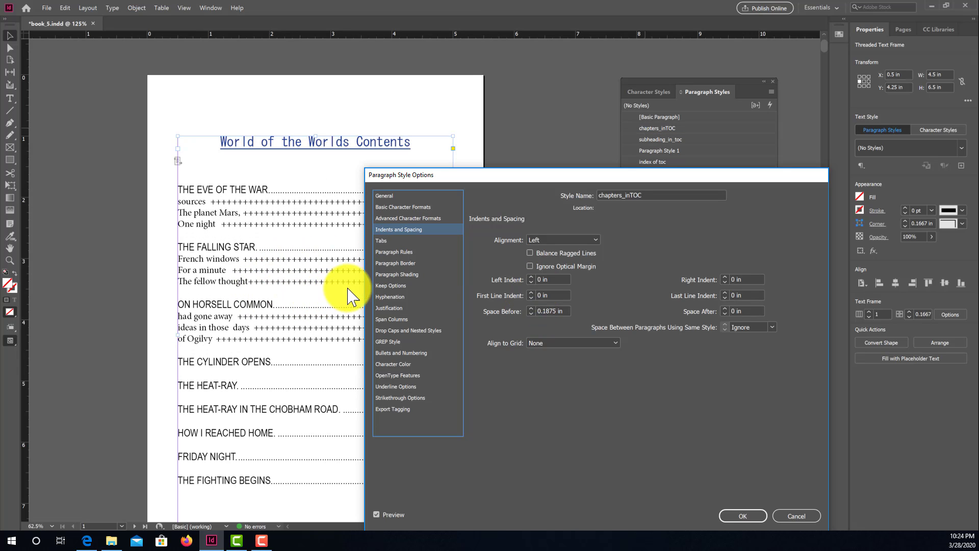
Replace the chapters_inTOC tab stop with a right-aligned one at about 4.36 in with a period leader, and apply the style changes.
drag(452, 179, 562, 99)
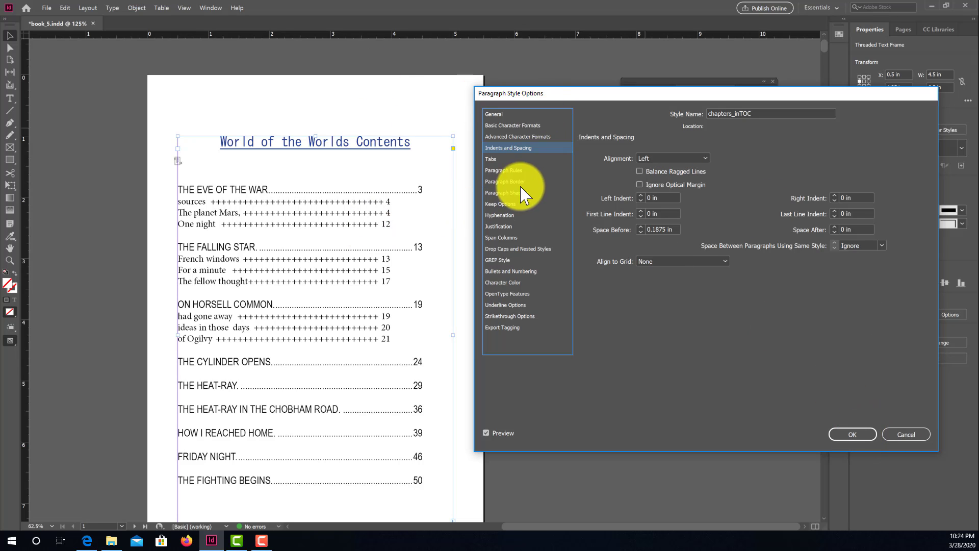
click(492, 159)
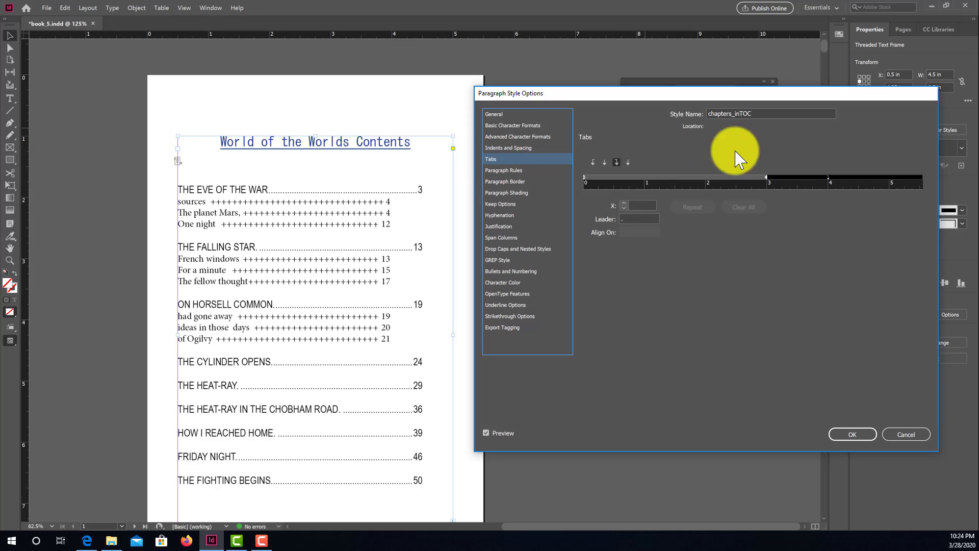
click(617, 163)
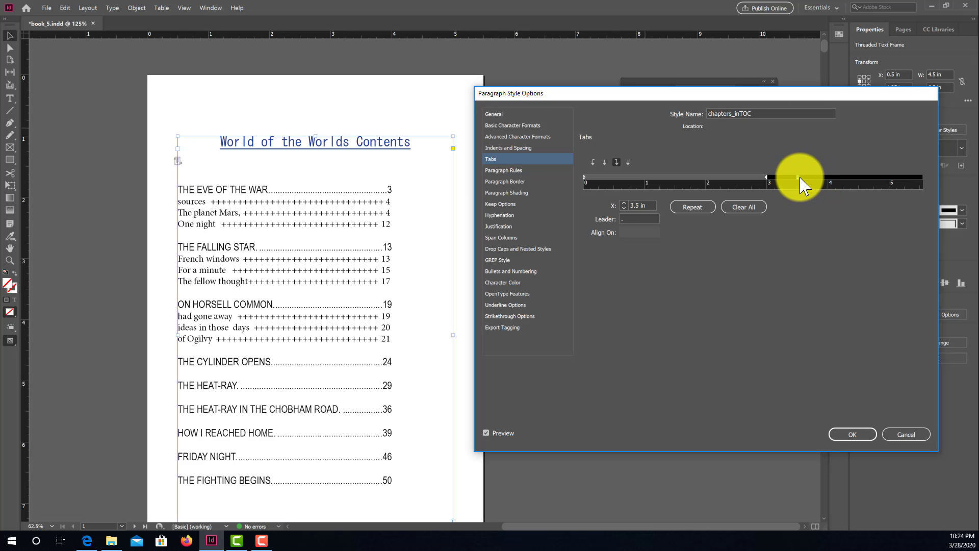
click(897, 178)
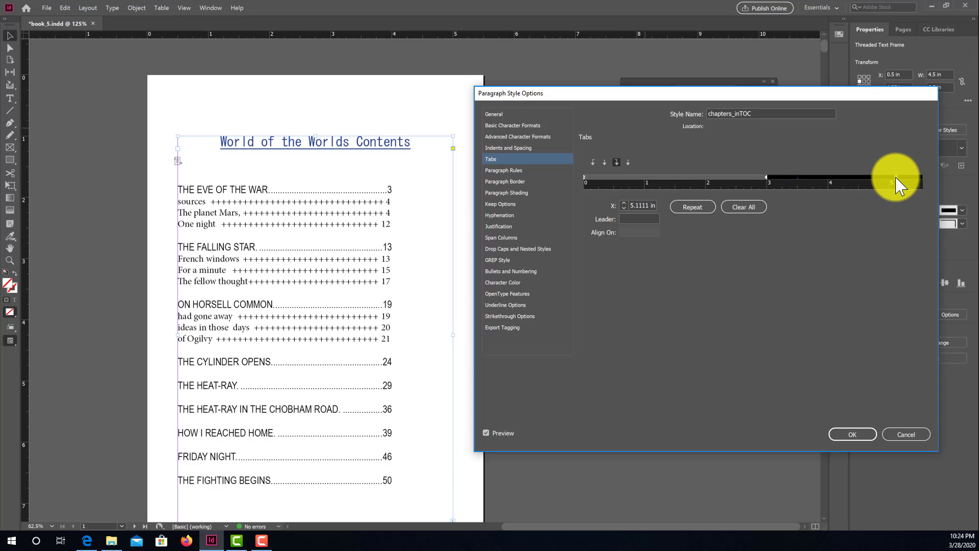
text(.)
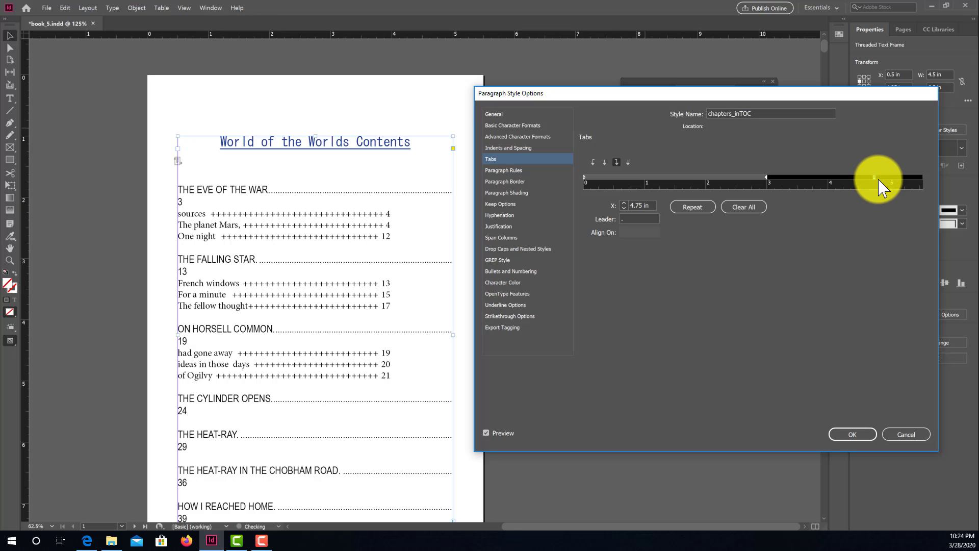
drag(867, 186, 852, 190)
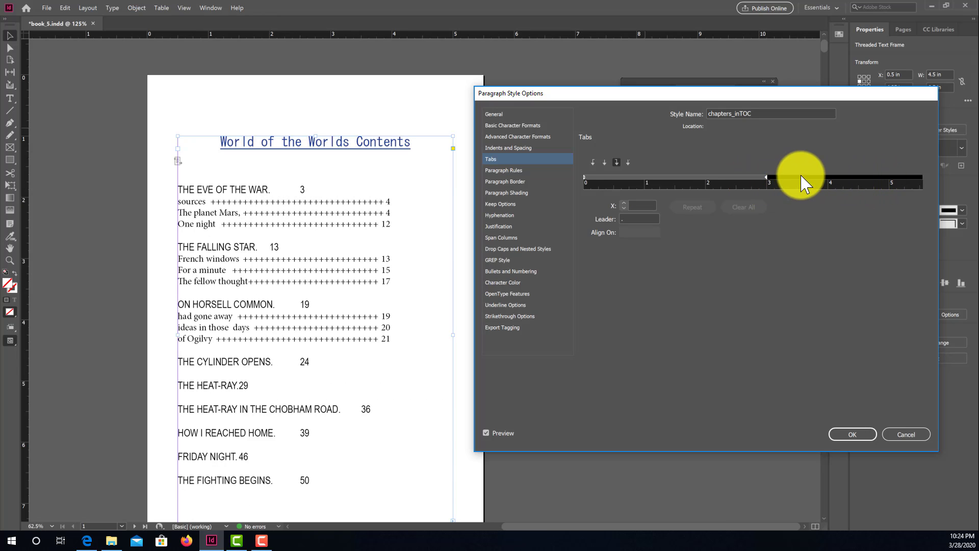
click(859, 185)
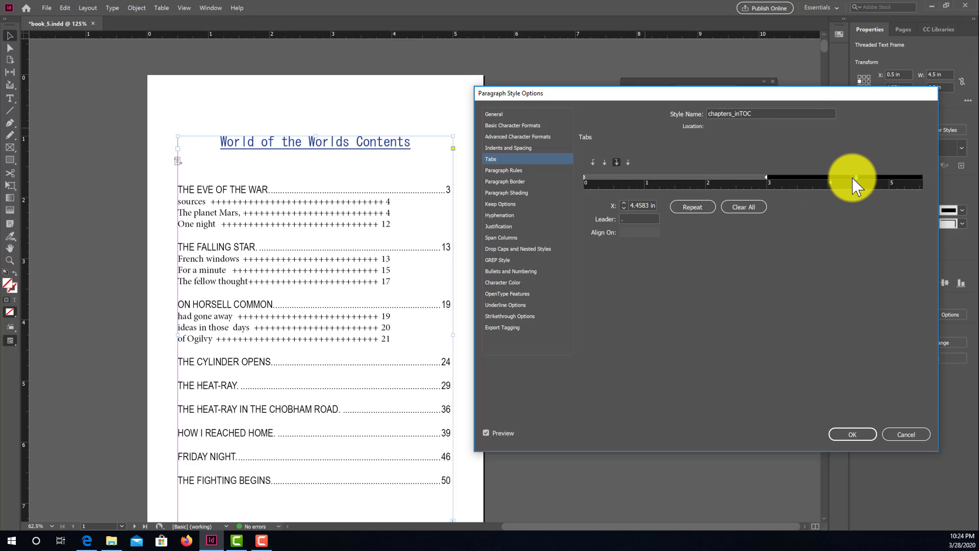
drag(852, 178, 850, 178)
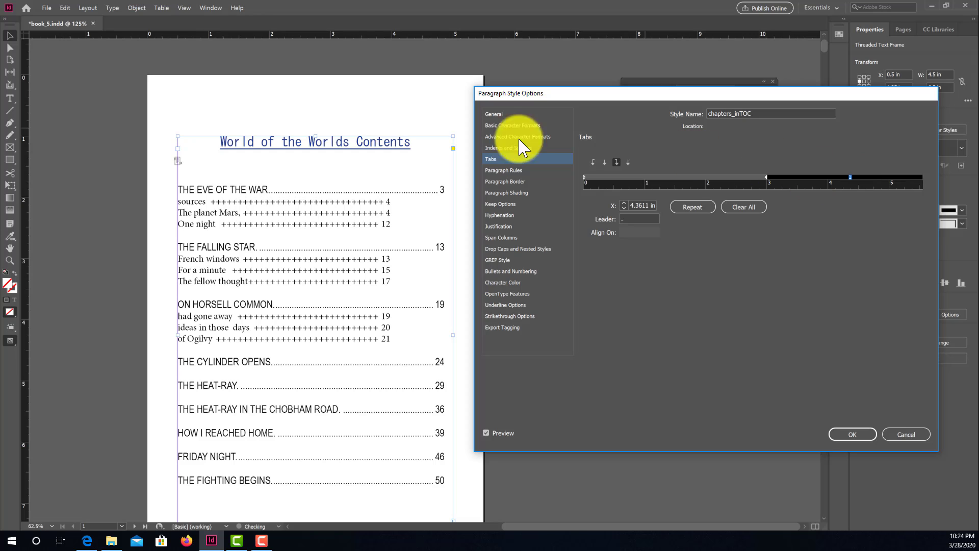
click(861, 434)
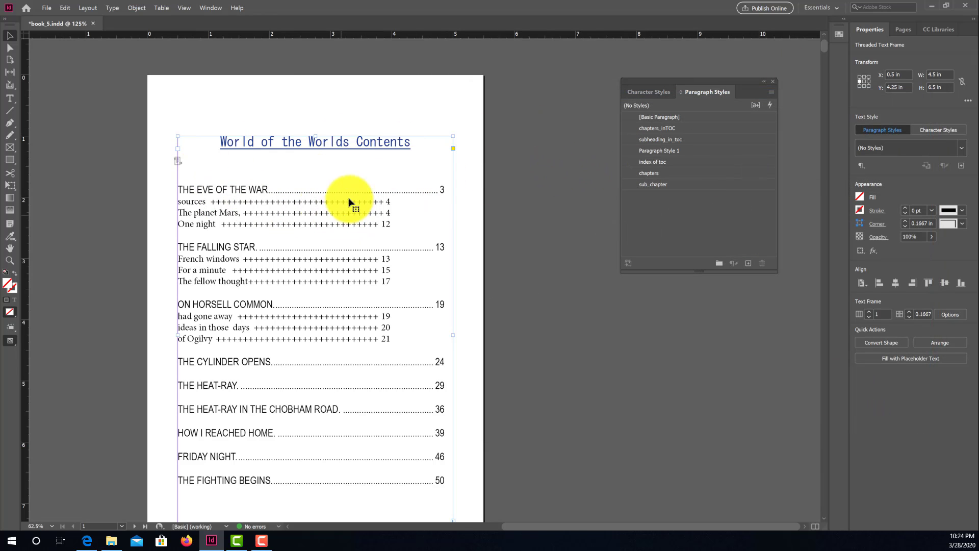
Move the subheading_in_toc style's right-aligned tab stop to about 4.35 in and change its leader to a hyphen.
double_click(648, 139)
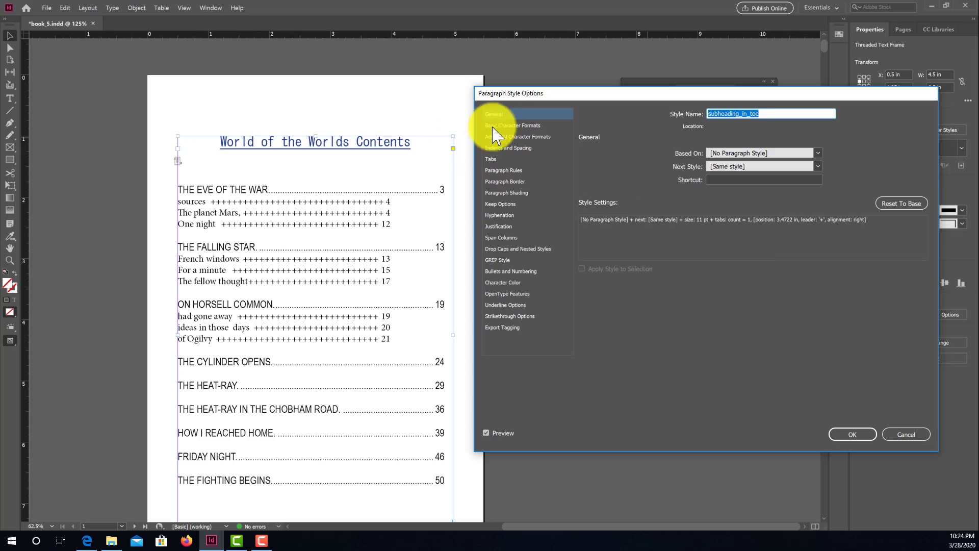
click(504, 148)
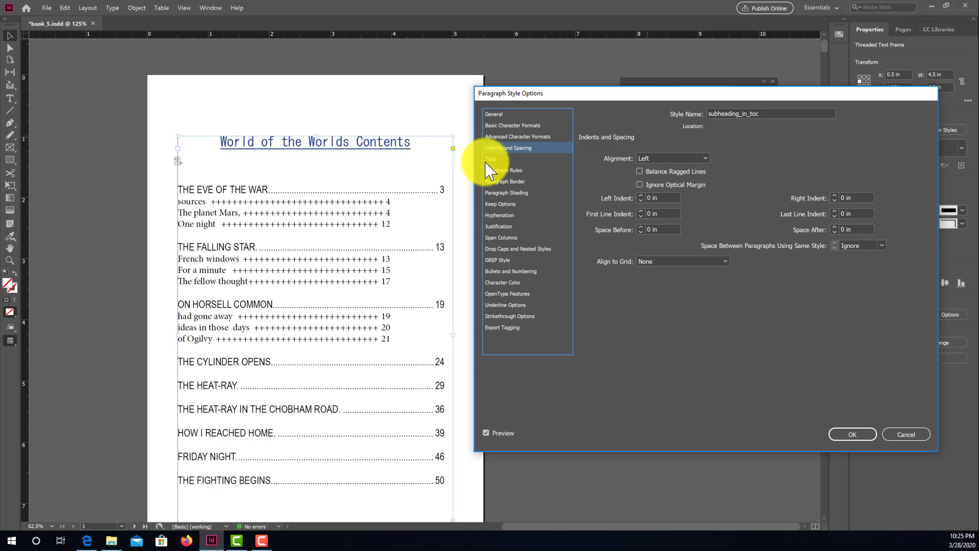
click(497, 159)
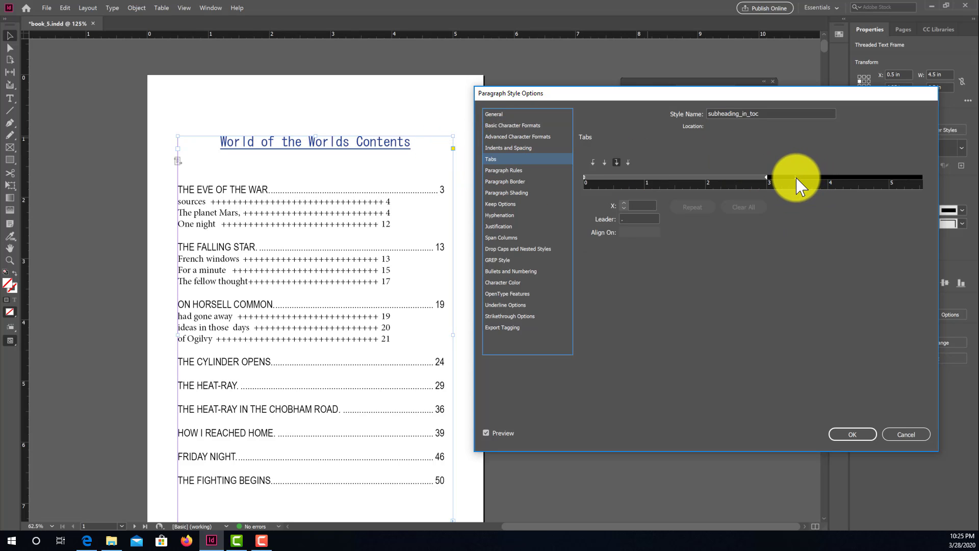
drag(799, 186, 833, 179)
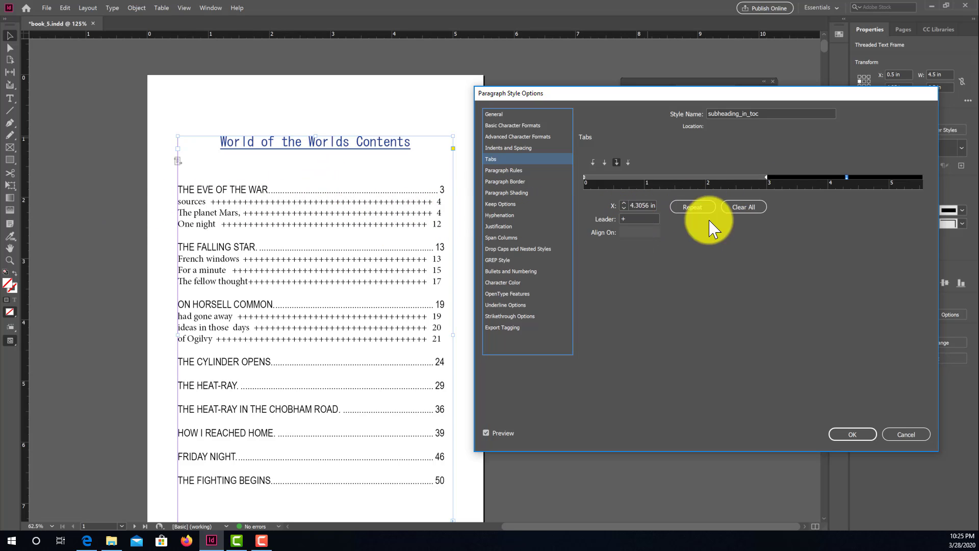
double_click(637, 218)
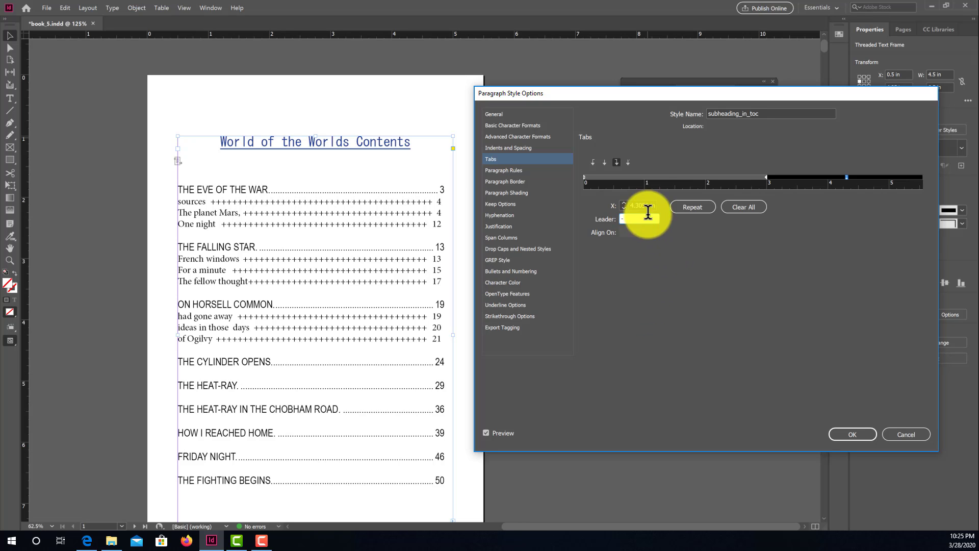
click(642, 206)
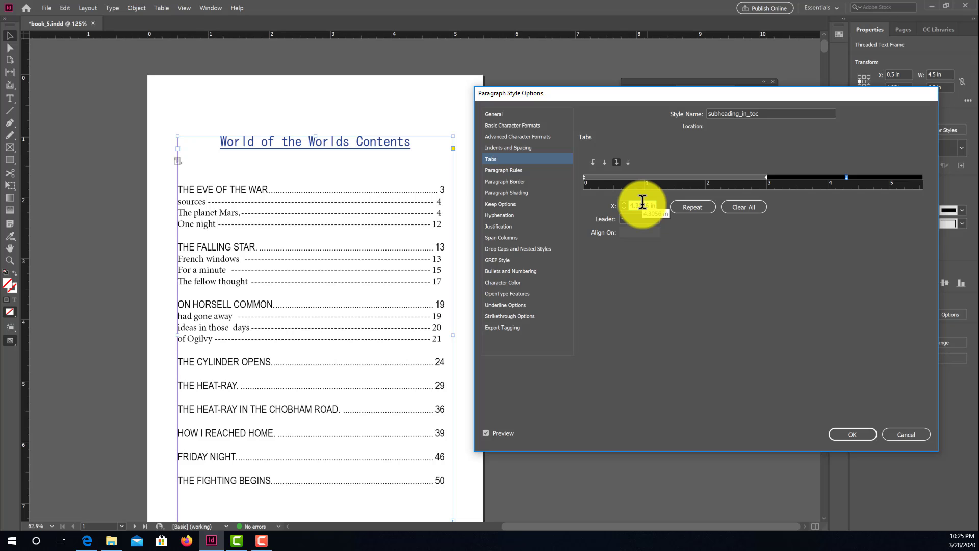
click(642, 204)
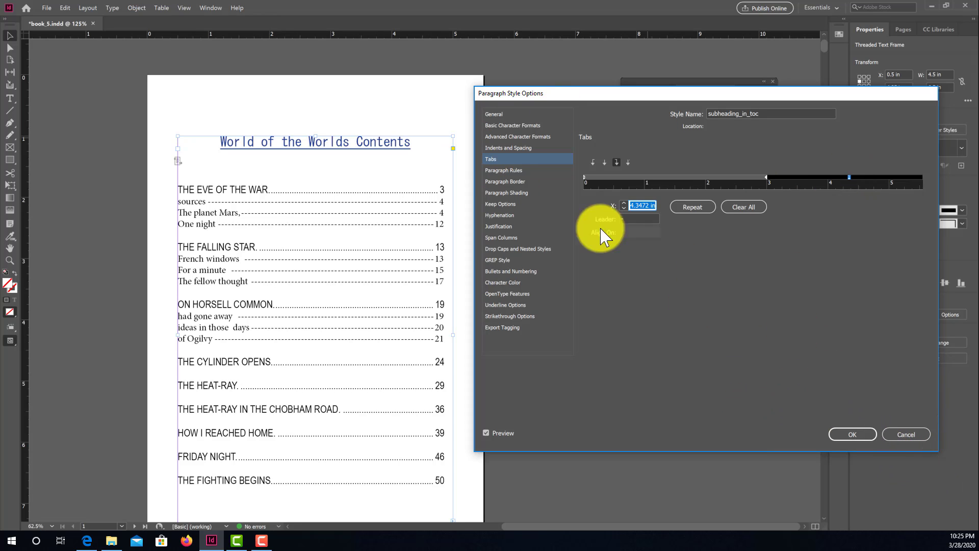
Set the subheading_in_toc style's space after to 0.125 in and its space before to 0.0625 in.
click(502, 148)
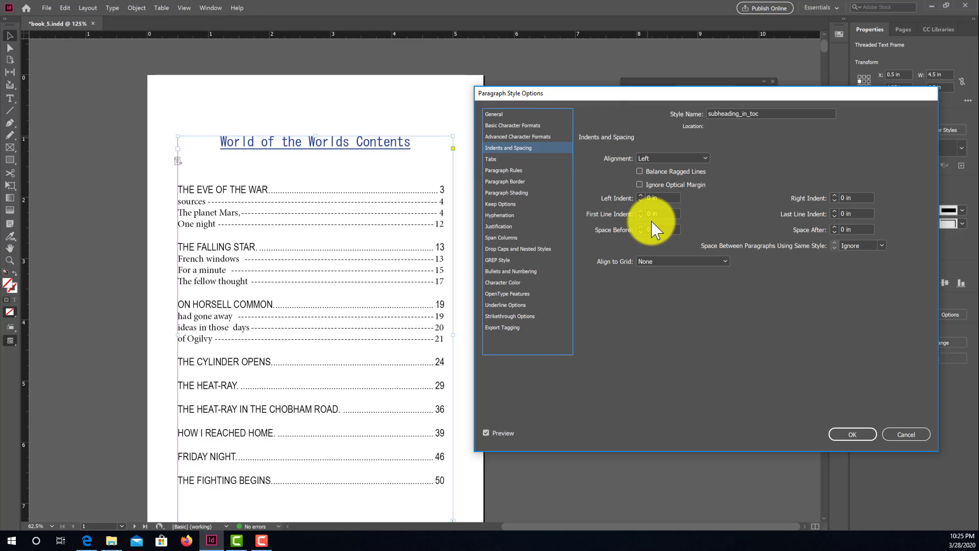
click(835, 227)
click(835, 227)
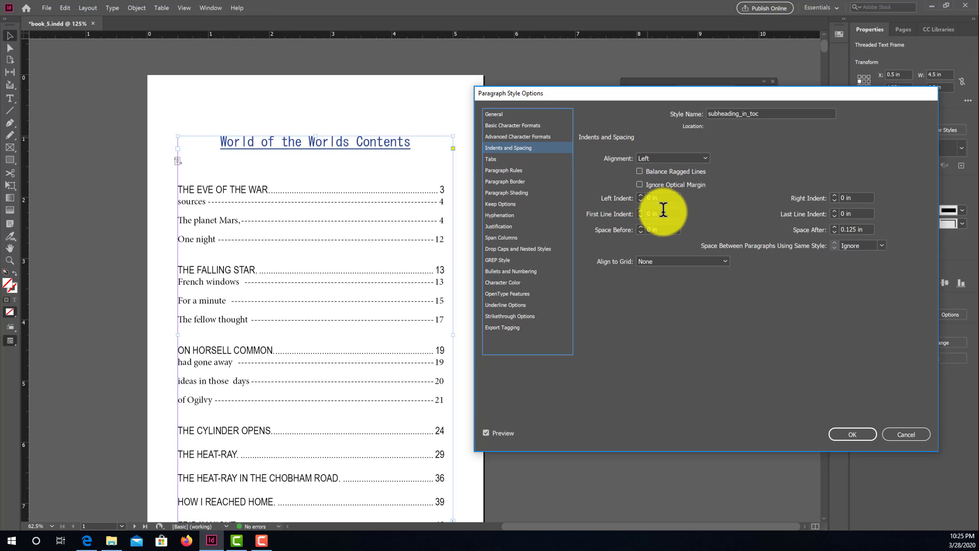
click(641, 227)
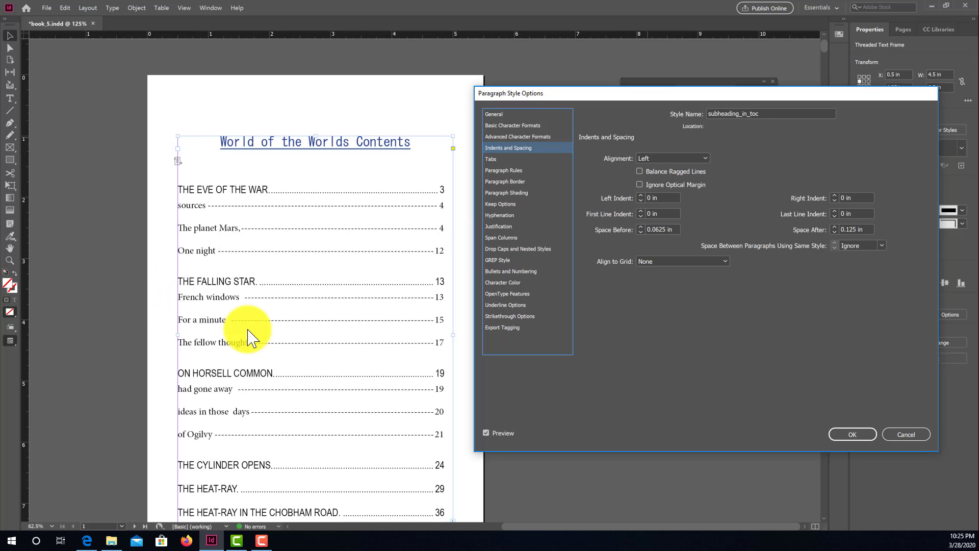
click(842, 437)
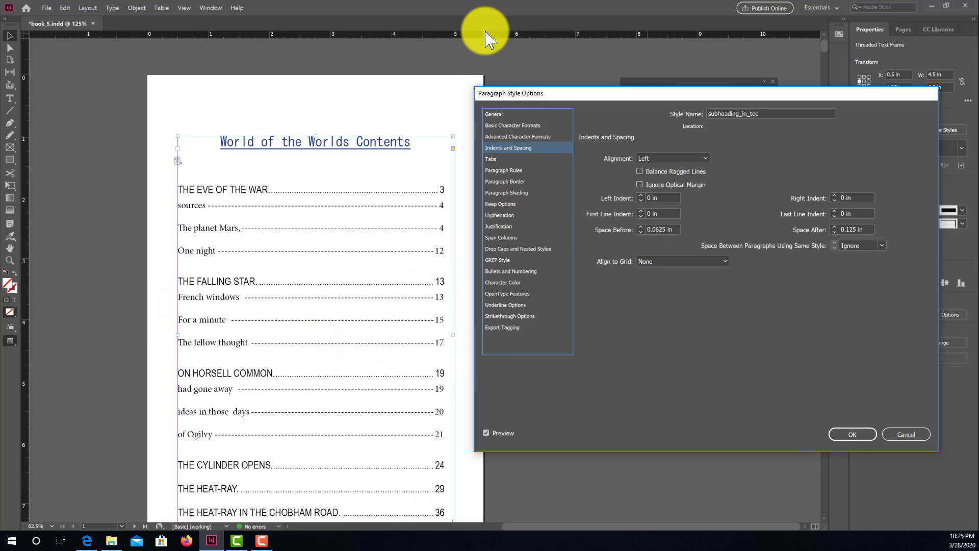
Try the MS Outlook and Onyx font families for the subheading_in_toc style.
click(507, 126)
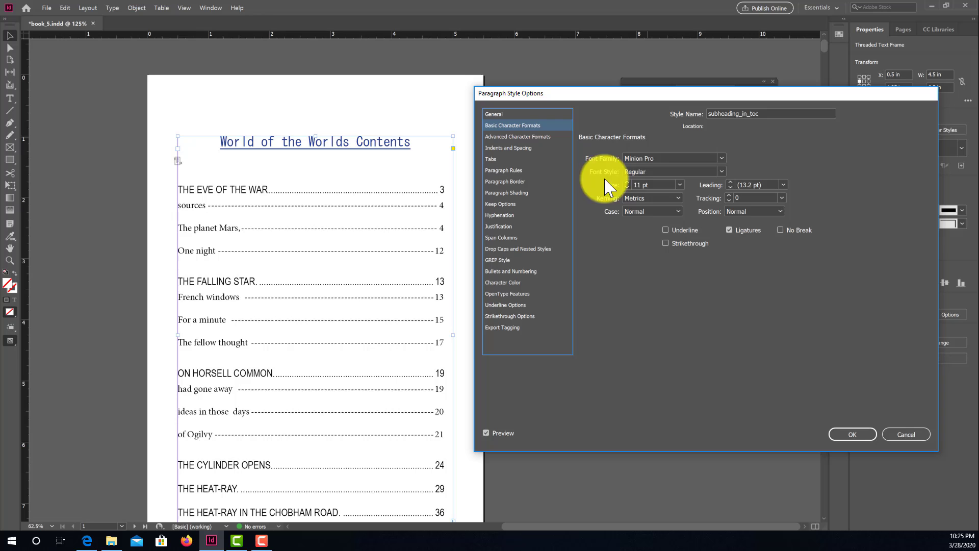
click(721, 159)
click(666, 234)
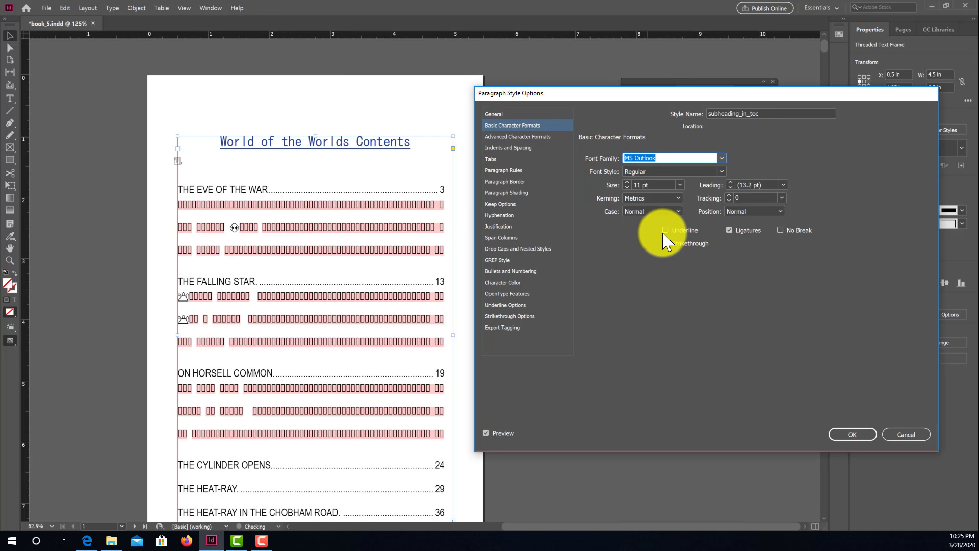
click(719, 158)
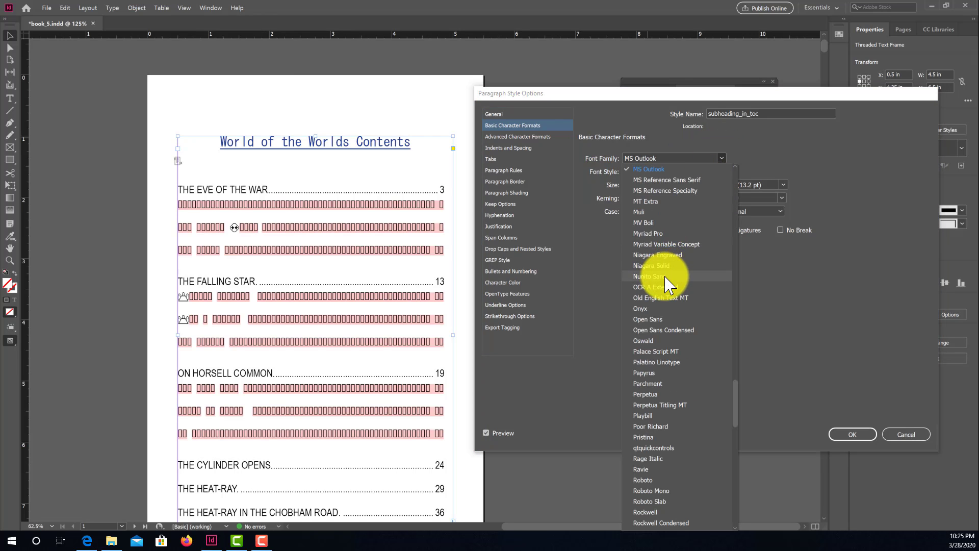
click(657, 320)
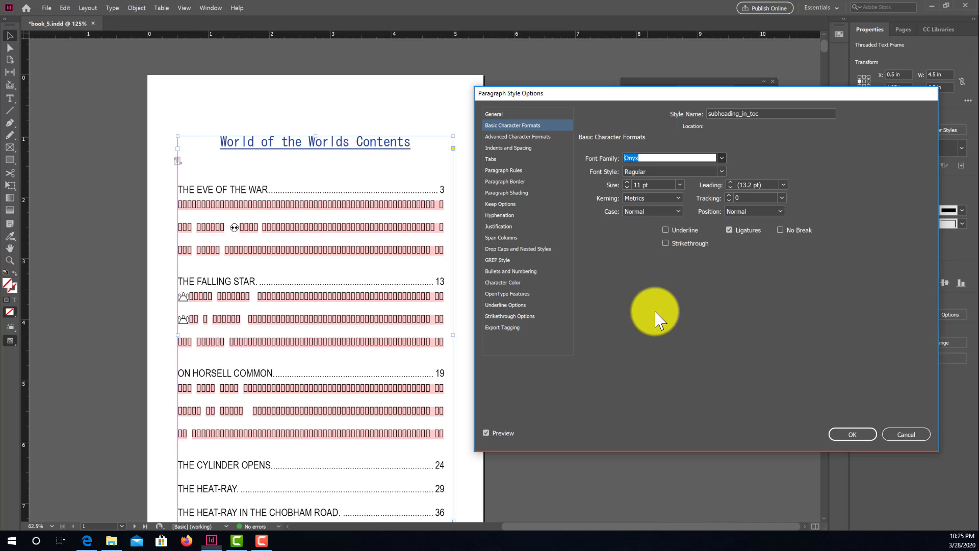
Set the subheading_in_toc font family to Rockwell and apply the style changes.
click(722, 158)
click(640, 375)
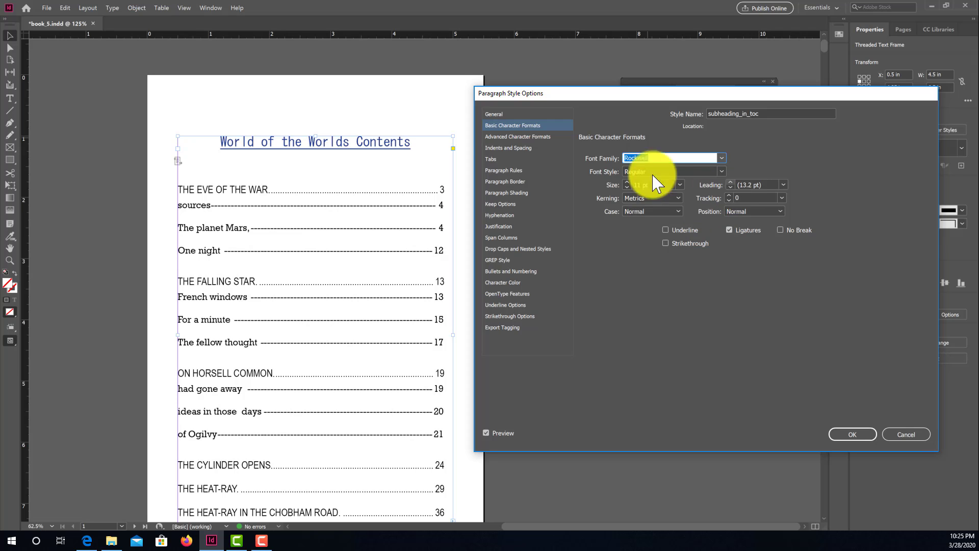
drag(752, 93, 593, 105)
click(694, 447)
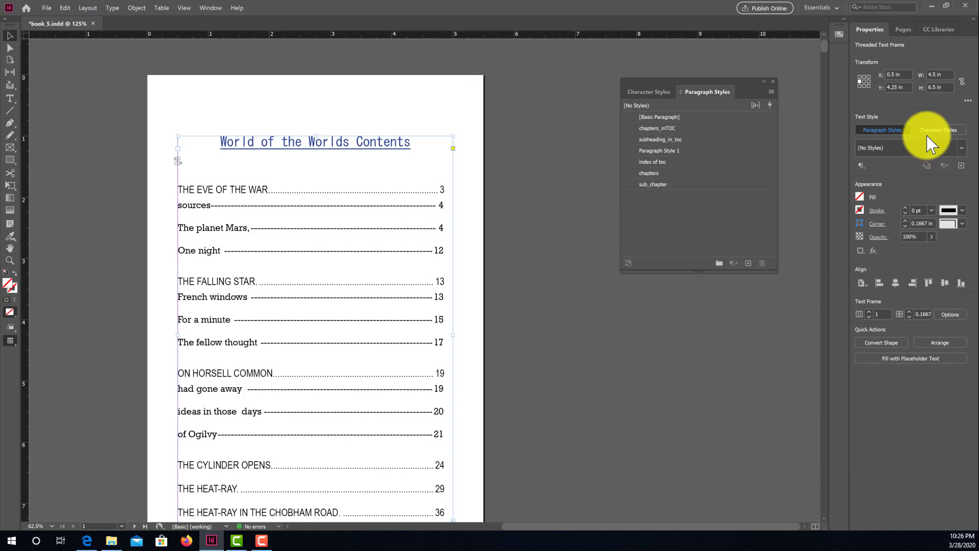
Examine the restyled contents page and compare its entries with the opening page of the first chapter.
scroll(280, 313, down, 6)
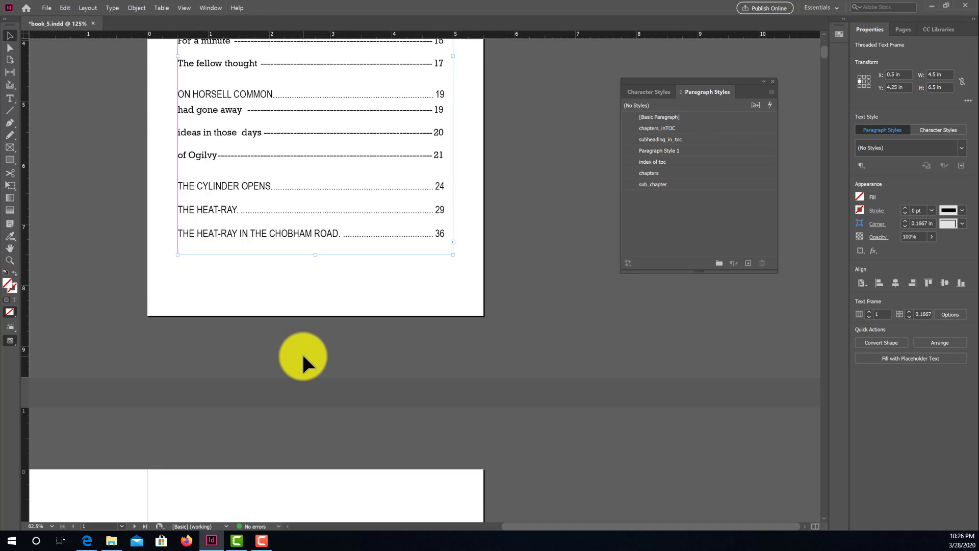
scroll(304, 360, up, 7)
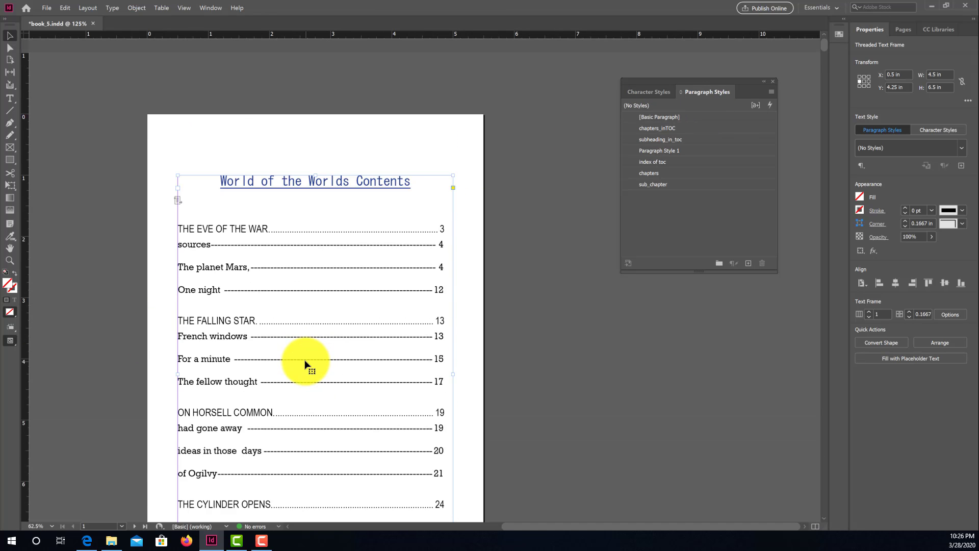
scroll(305, 364, down, 3)
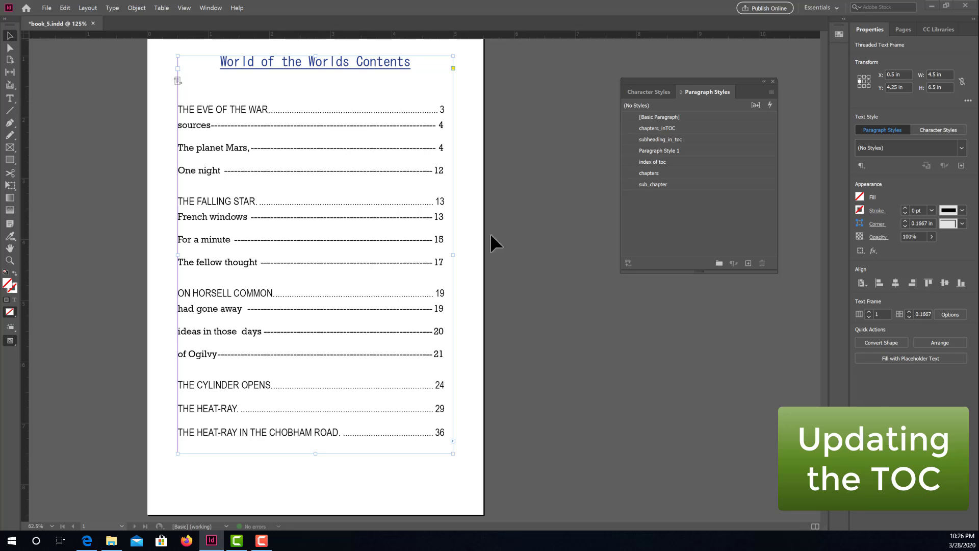
scroll(319, 320, down, 15)
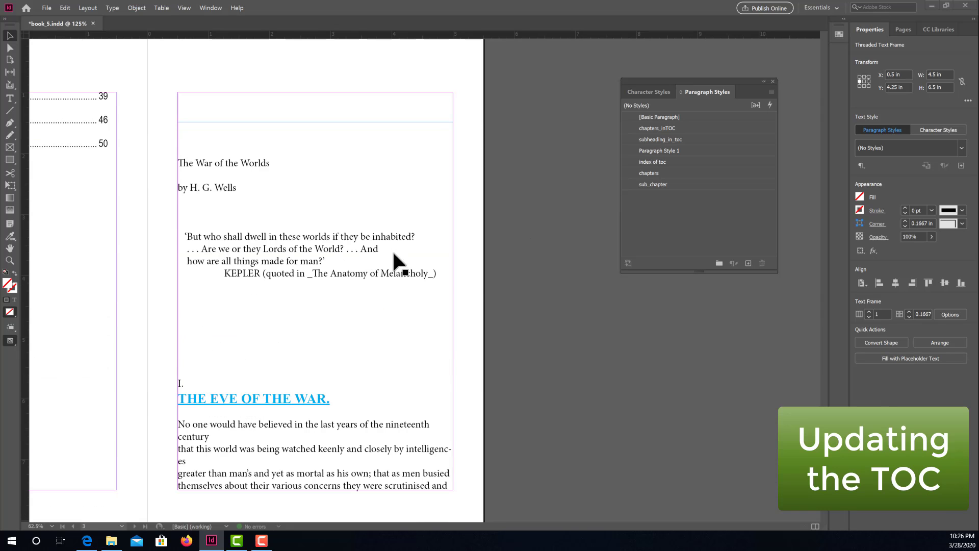
drag(539, 294, 617, 443)
drag(467, 253, 490, 465)
drag(401, 260, 365, 333)
drag(401, 162, 391, 304)
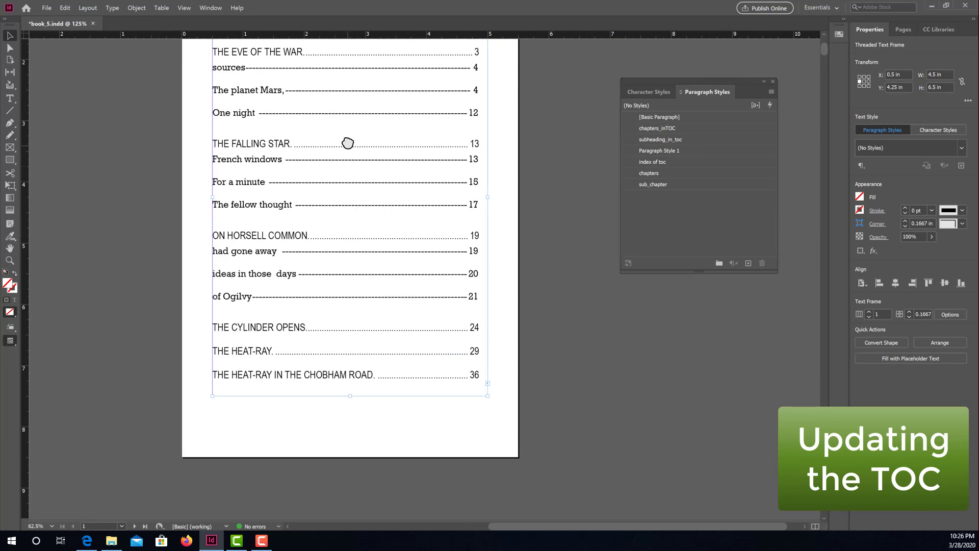
drag(347, 127, 332, 267)
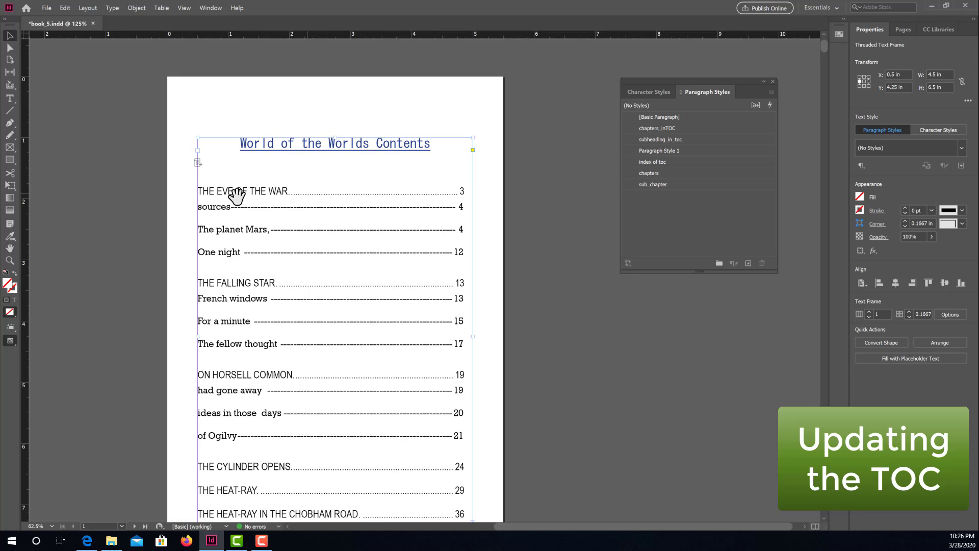
Insert several blank lines above the chapter number "I." on page 3 to push the first chapter further into the book.
drag(398, 324, 380, 118)
drag(399, 435, 484, 151)
drag(382, 385, 387, 163)
drag(419, 426, 426, 348)
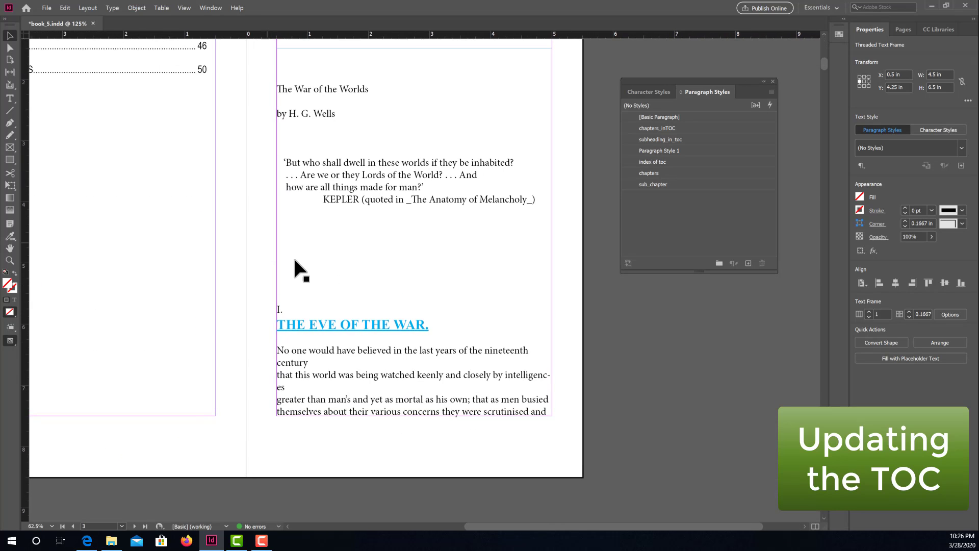
click(324, 294)
double_click(305, 297)
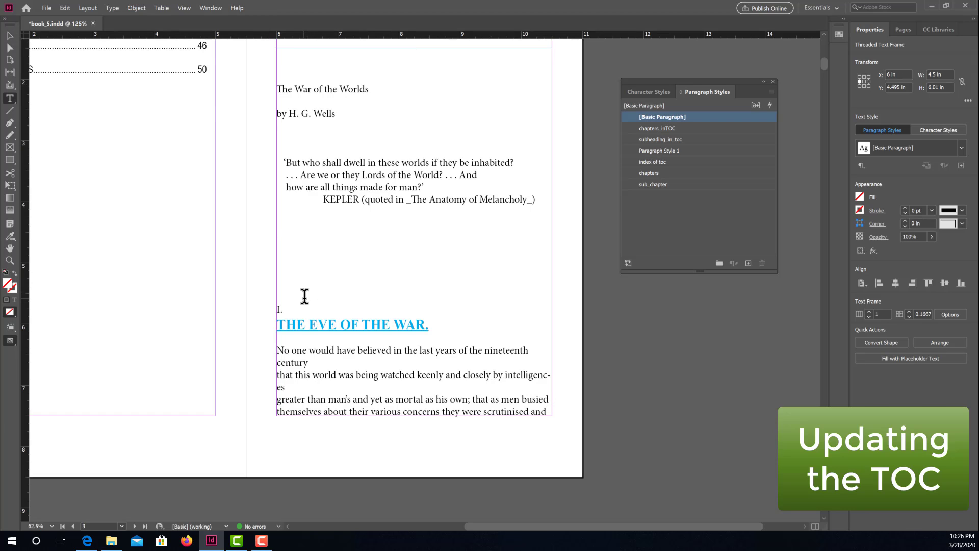
key(Return)
key(Return)
key(Return)
key(Return)
key(Return)
key(Return)
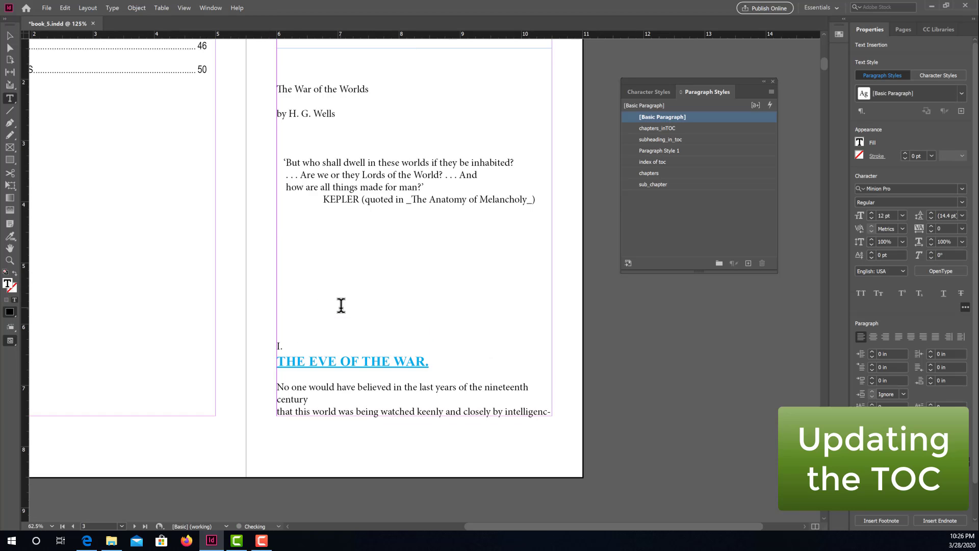
Insert more blank lines between the chapter number "I." and the heading THE EVE OF THE WAR.
scroll(341, 305, down, 4)
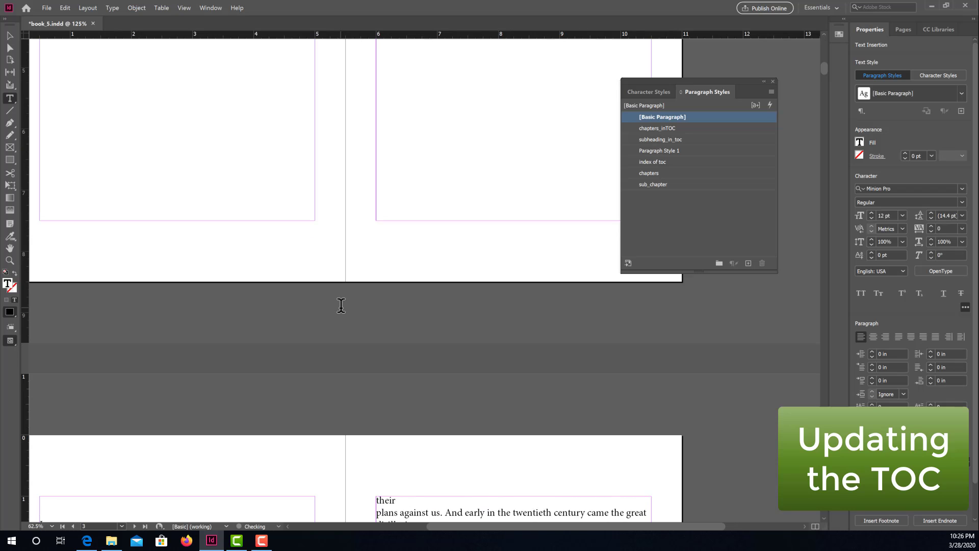
scroll(340, 305, down, 15)
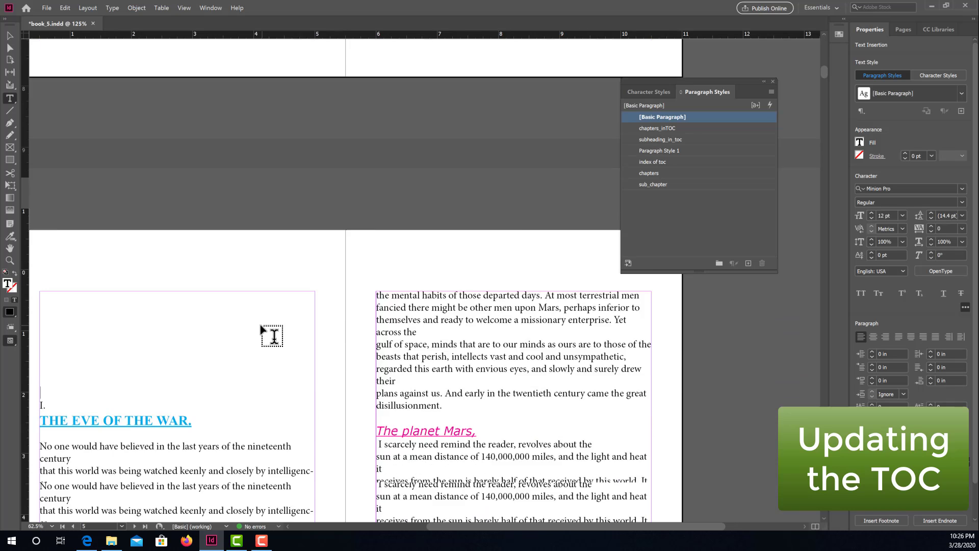
scroll(253, 317, up, 9)
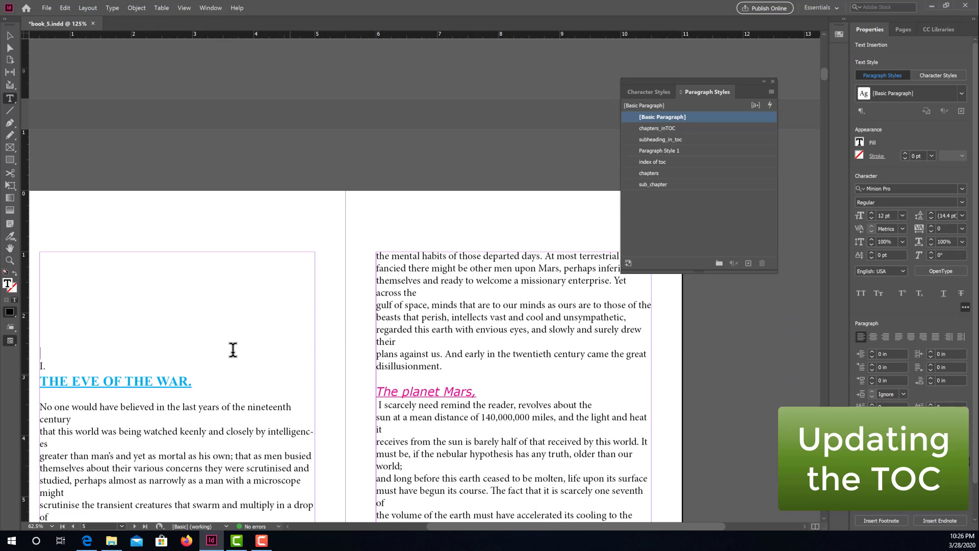
scroll(153, 316, down, 5)
key(Return)
key(Return)
key(Return)
key(Return)
key(Return)
key(Return)
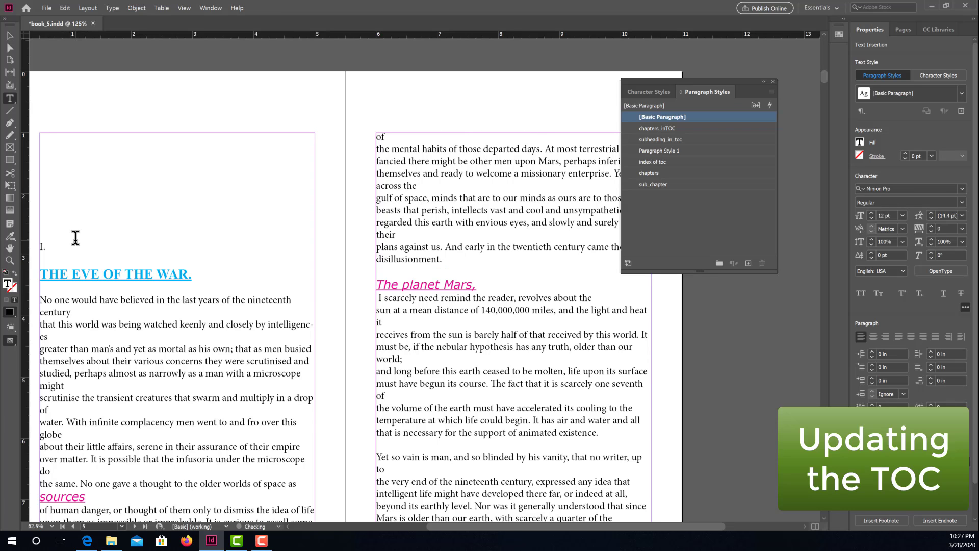
key(Return)
key(Return)
key(Return)
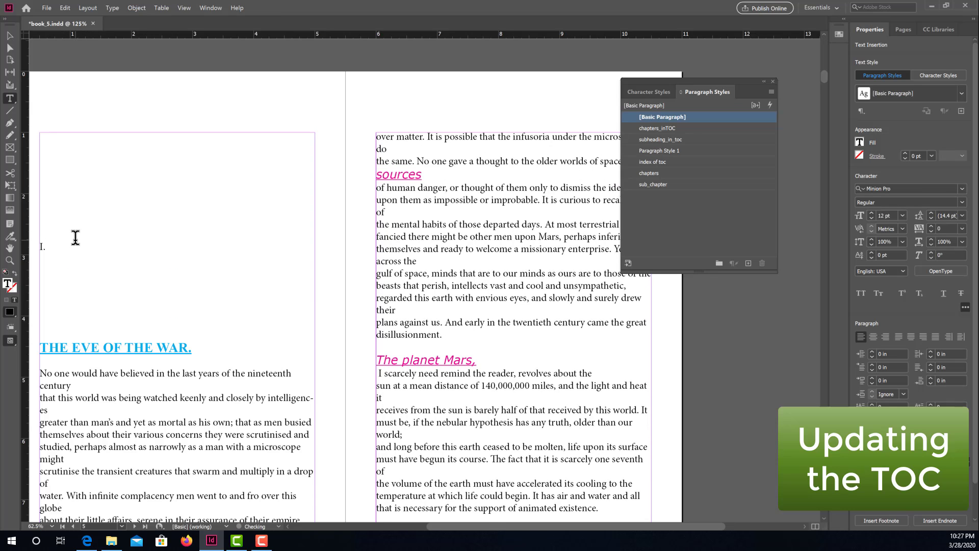
Select the contents text frame on page 1, with the Paragraph Styles panel moved clear of the page.
scroll(403, 235, up, 8)
scroll(407, 242, up, 20)
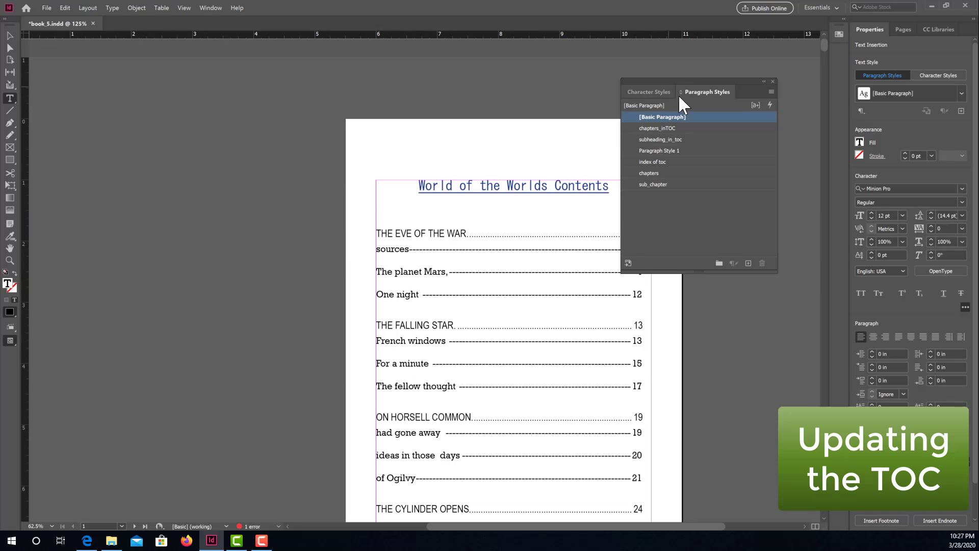
drag(677, 82, 771, 102)
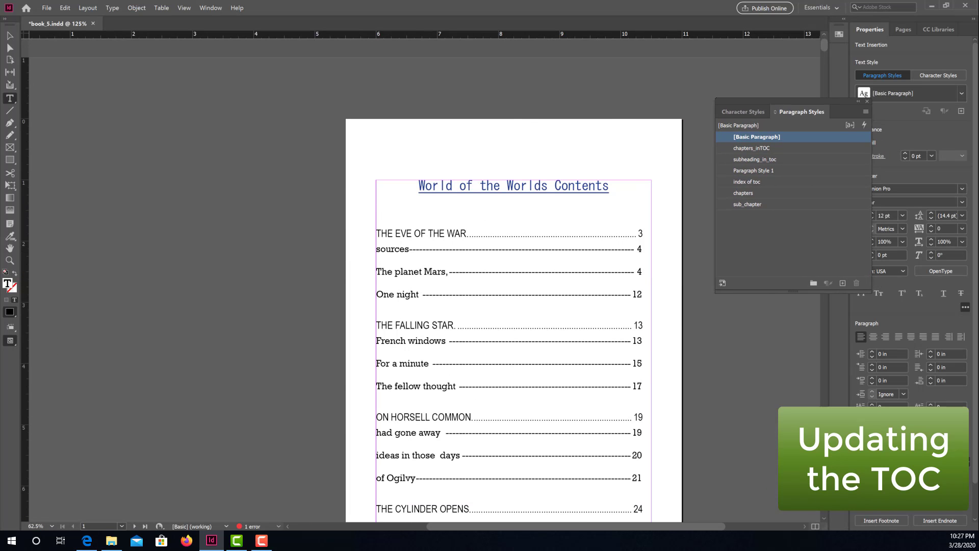
click(10, 35)
click(549, 255)
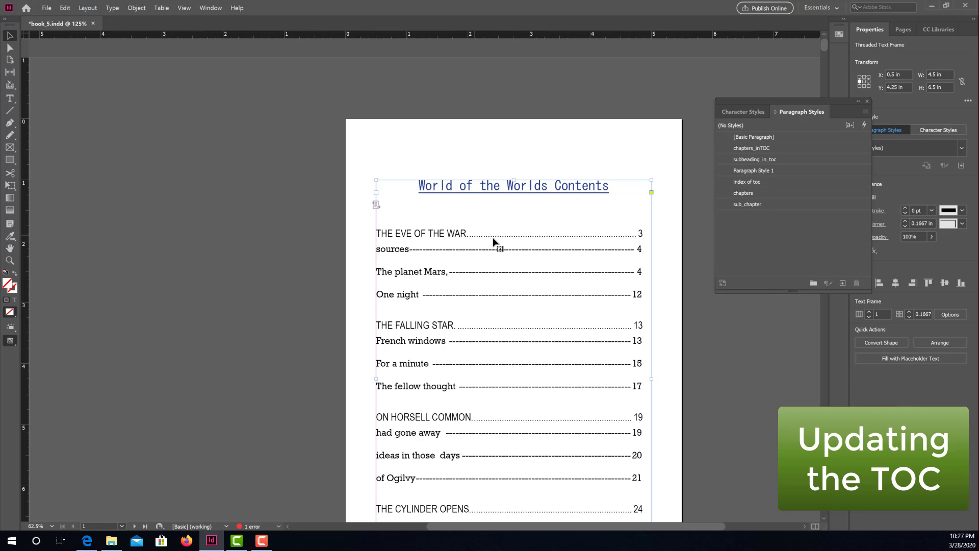
drag(266, 305, 135, 243)
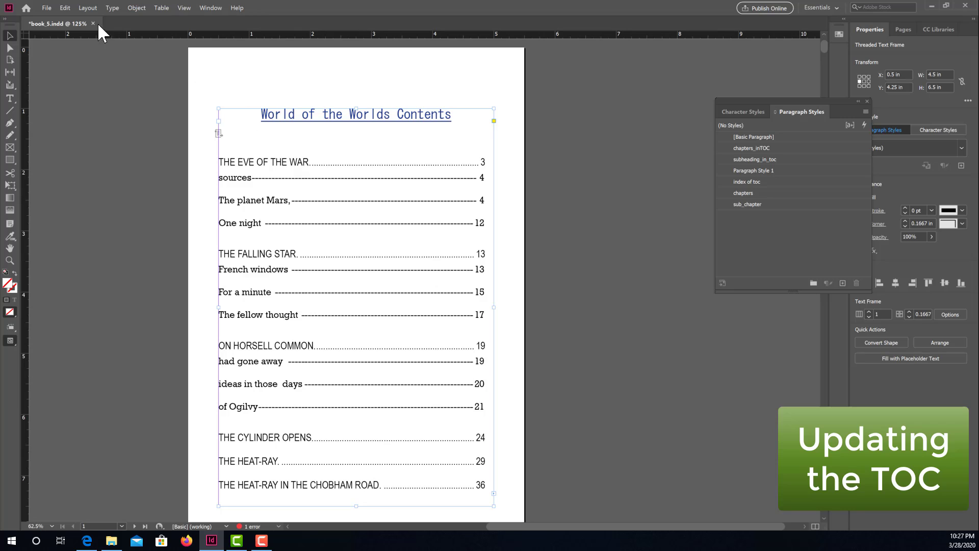
Update the table of contents on page 1, including items in overset text, and check its page numbers against the first chapter's pages.
click(83, 7)
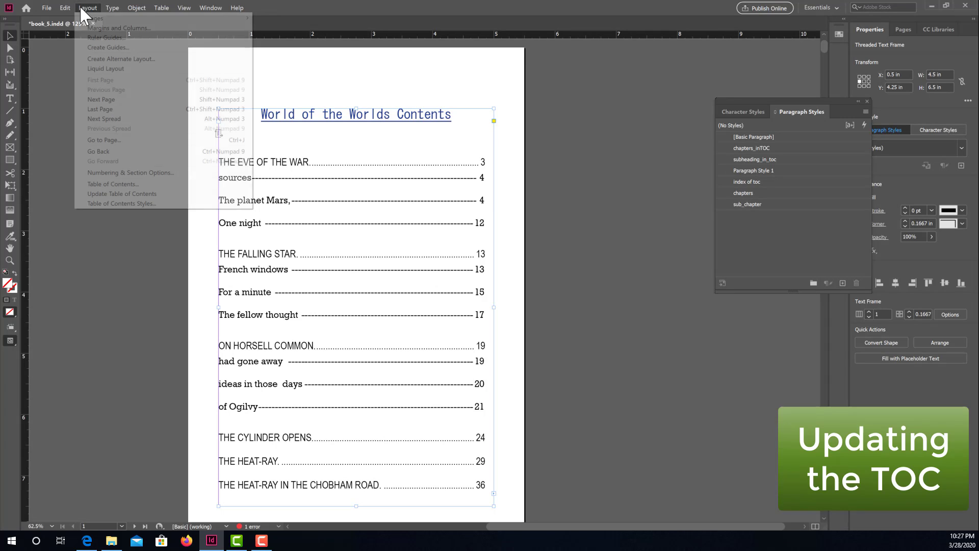
click(122, 194)
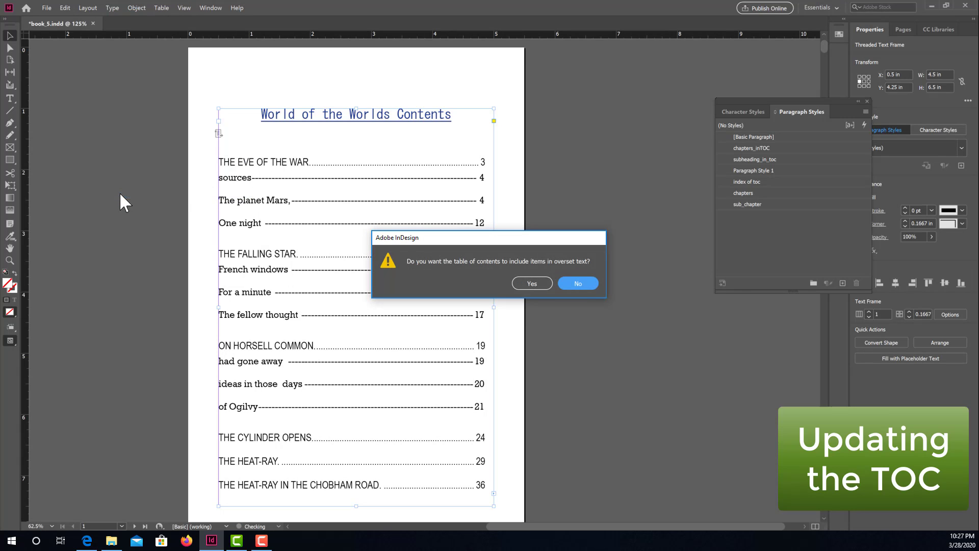
click(531, 284)
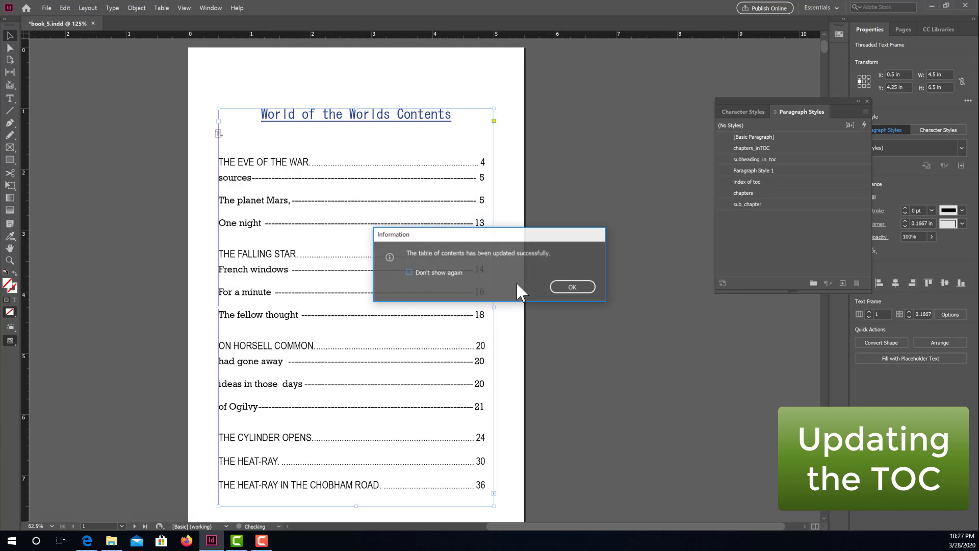
click(565, 287)
scroll(519, 317, down, 15)
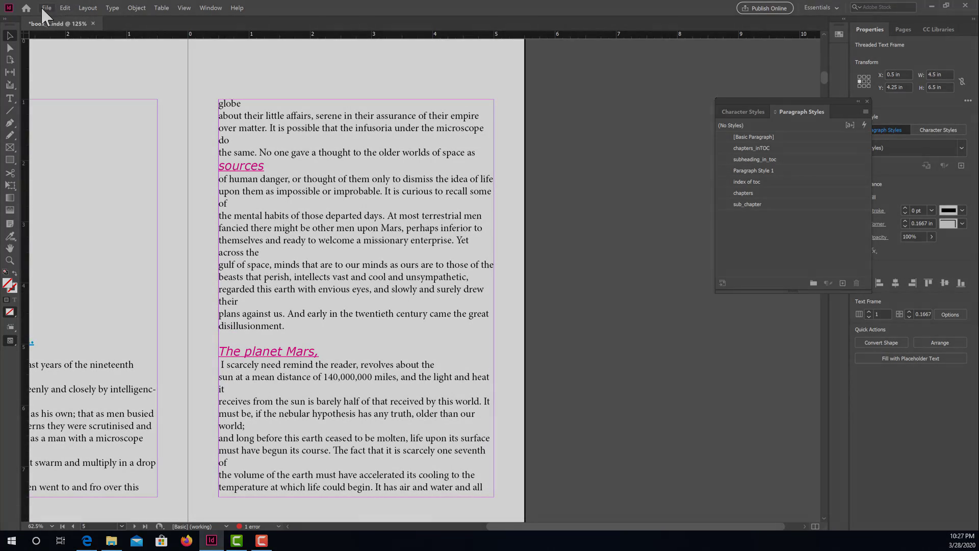
Open the Save As dialog for the book document.
click(47, 7)
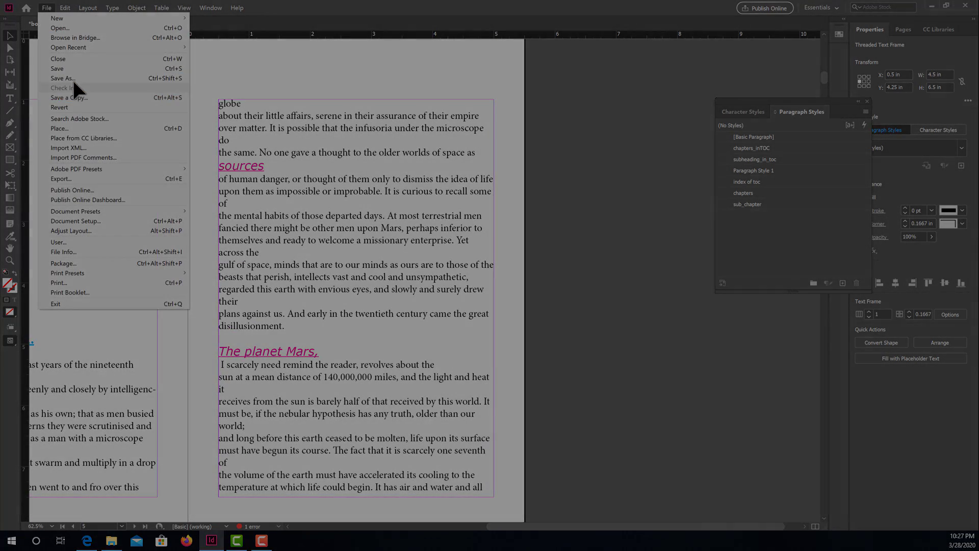
click(72, 78)
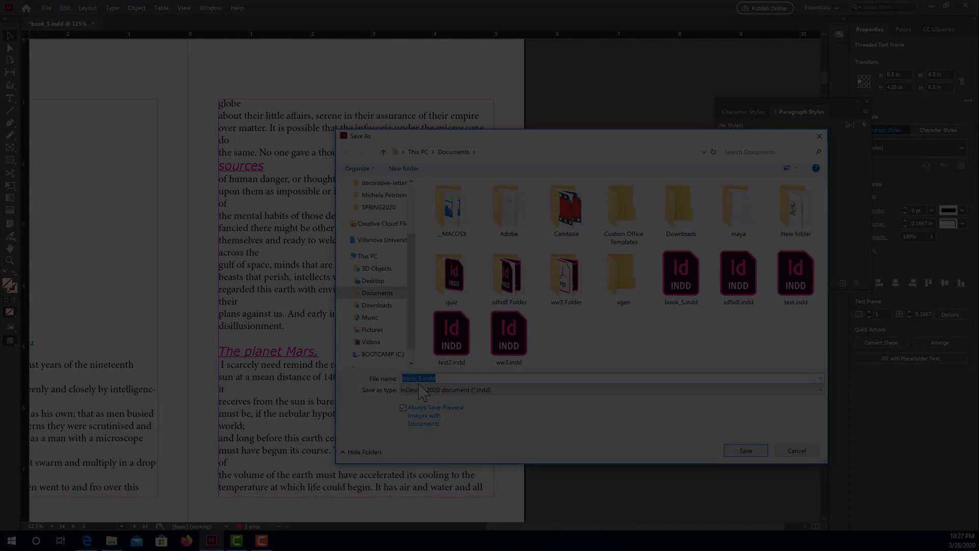